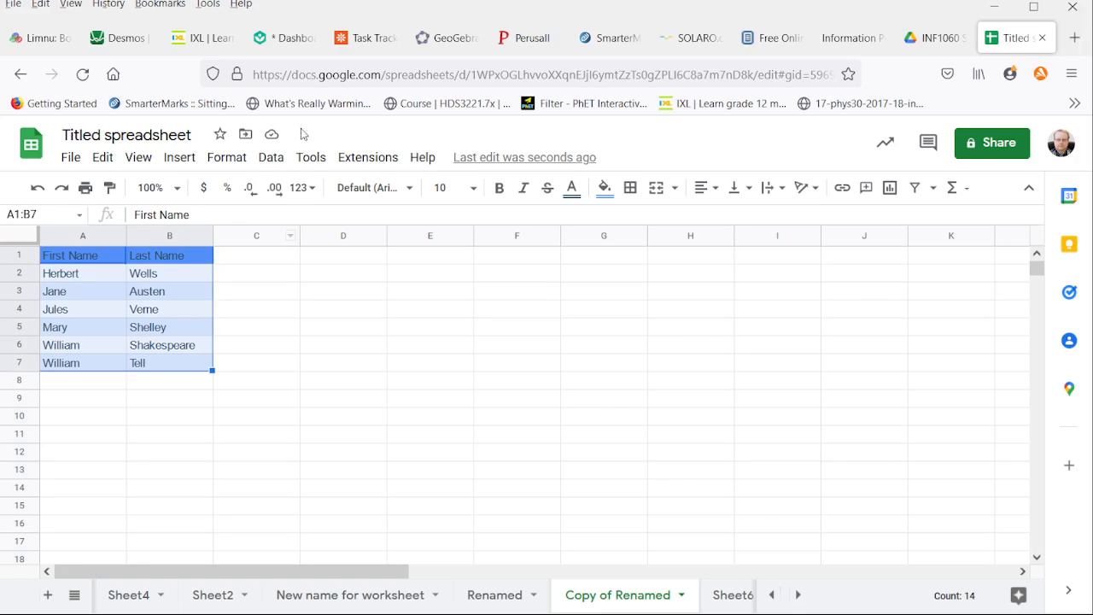
Step: Sort the selected range A1:B7 by column A from A to Z
left_click(269, 157)
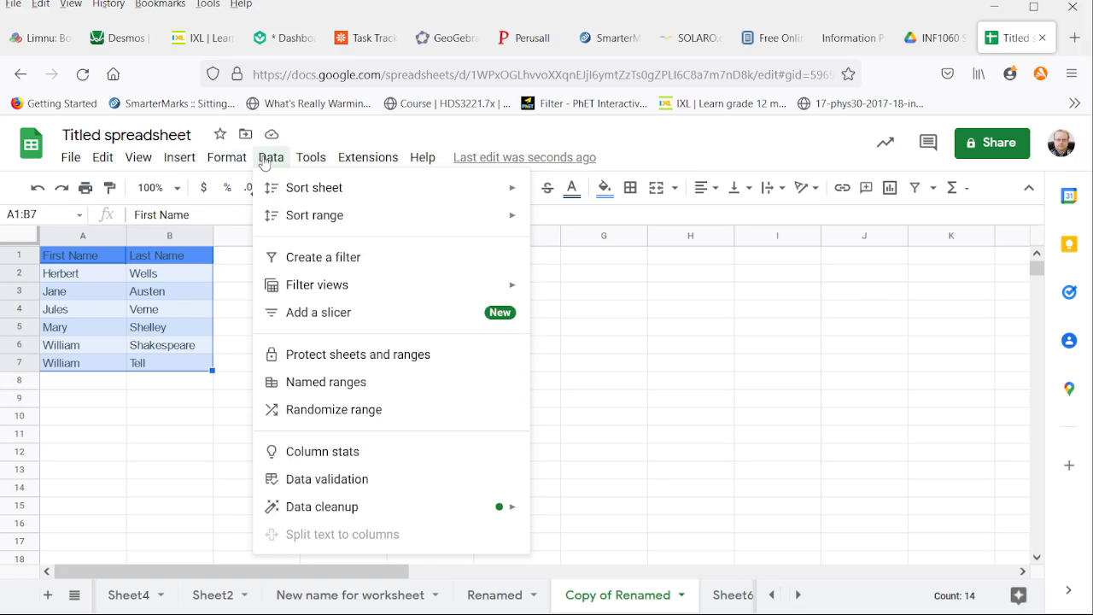
mouse_move(302, 189)
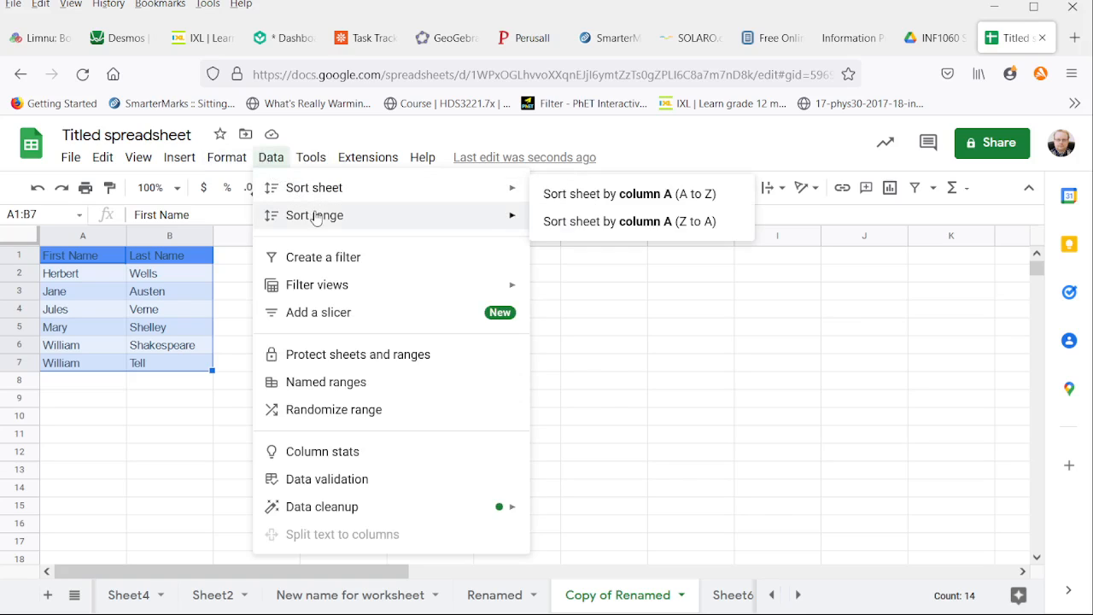
mouse_move(315, 219)
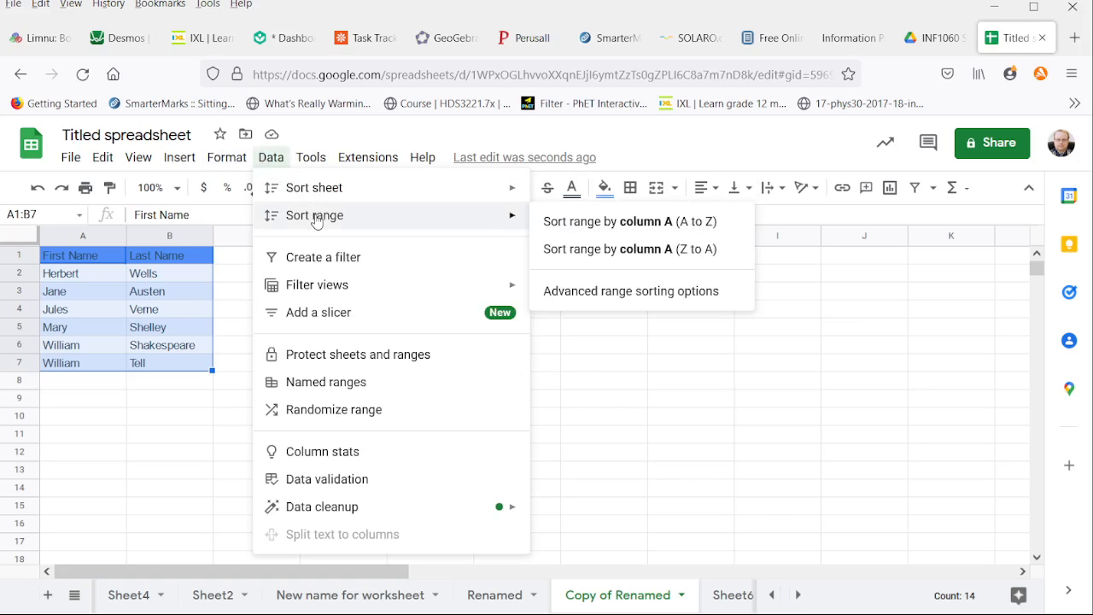
left_click(581, 224)
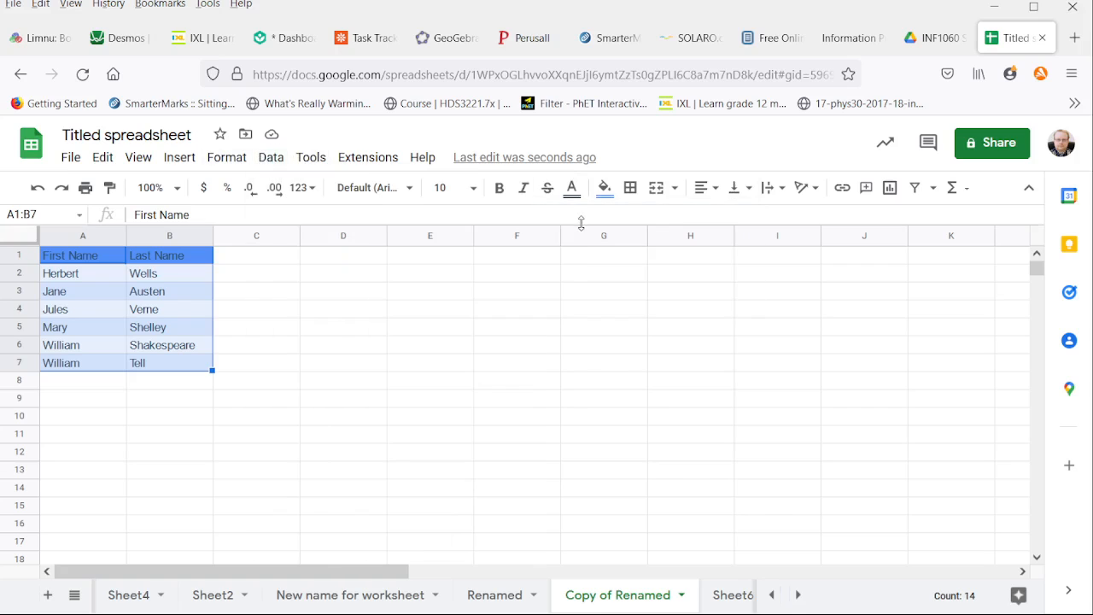
Step: Try sorting the range A1:B7 by column A from Z to A, and undo that sort
left_click(227, 159)
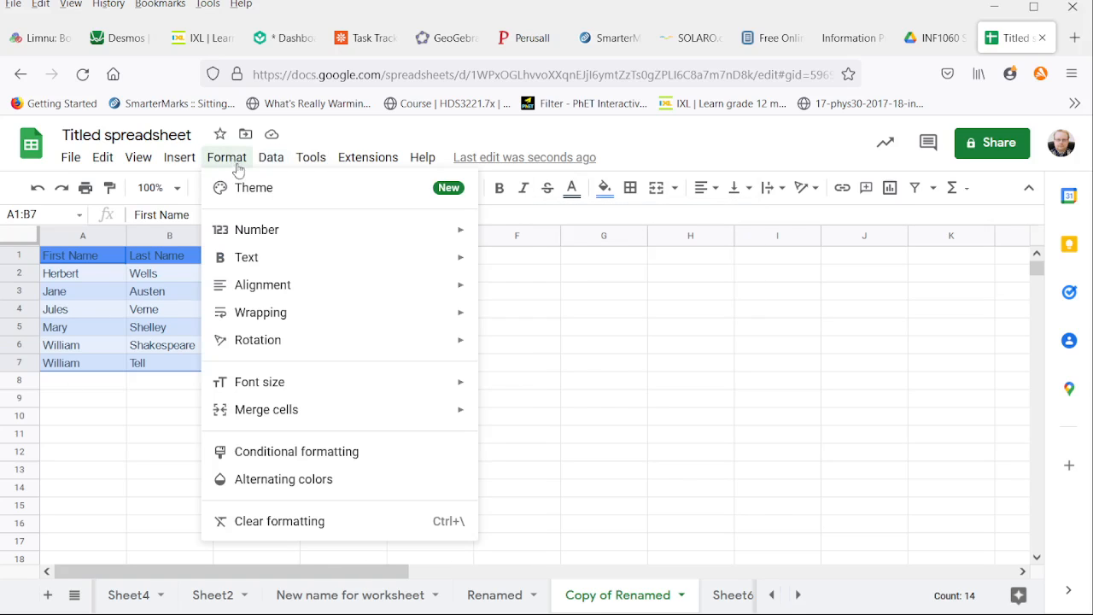
mouse_move(270, 159)
mouse_move(359, 216)
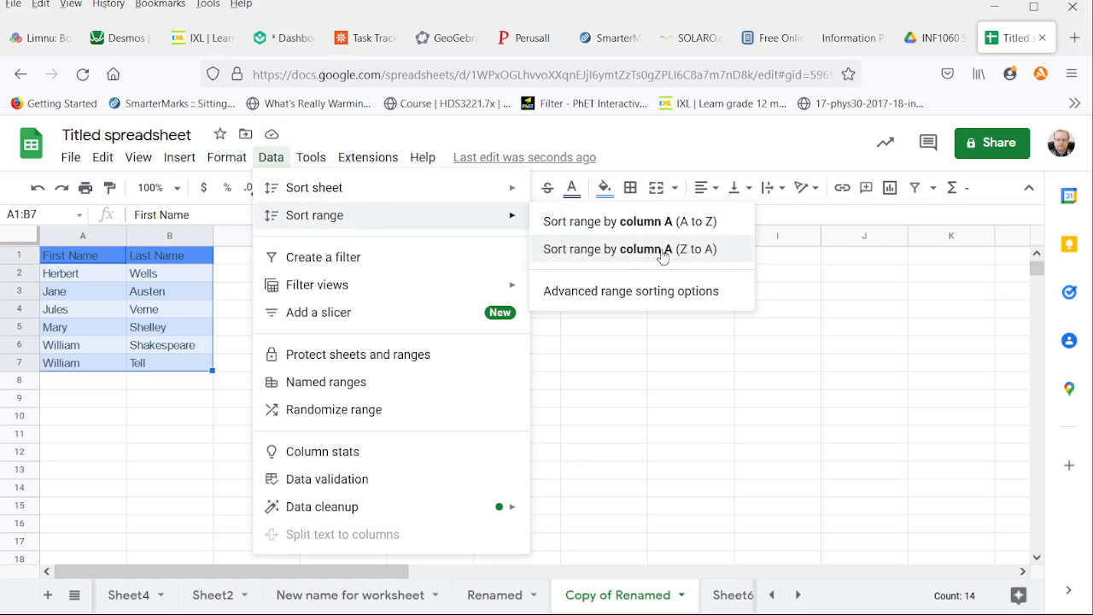
left_click(679, 258)
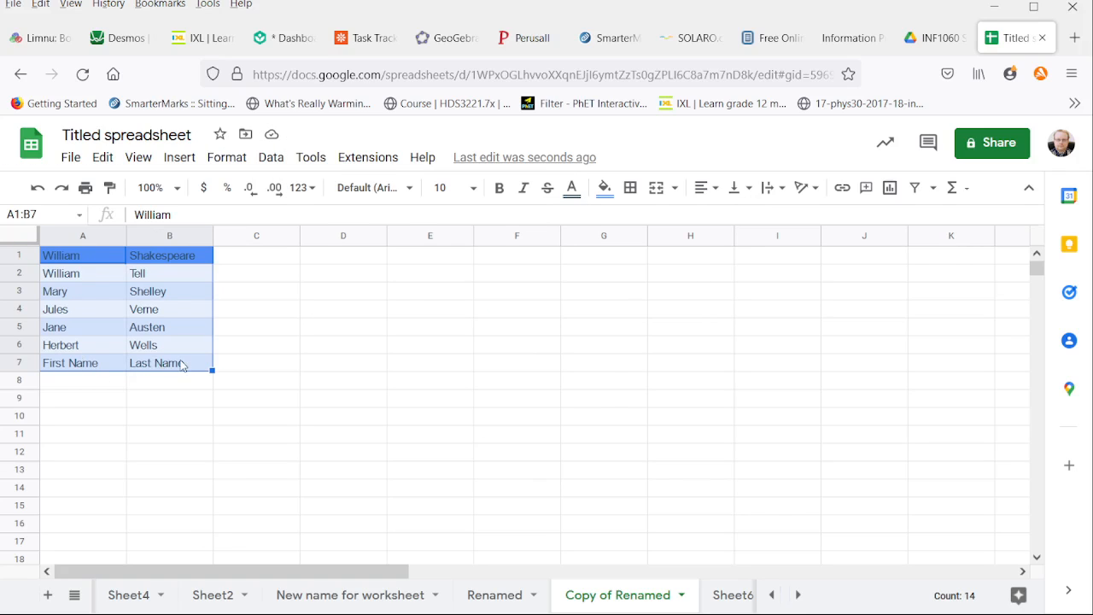
key("ctrl+z")
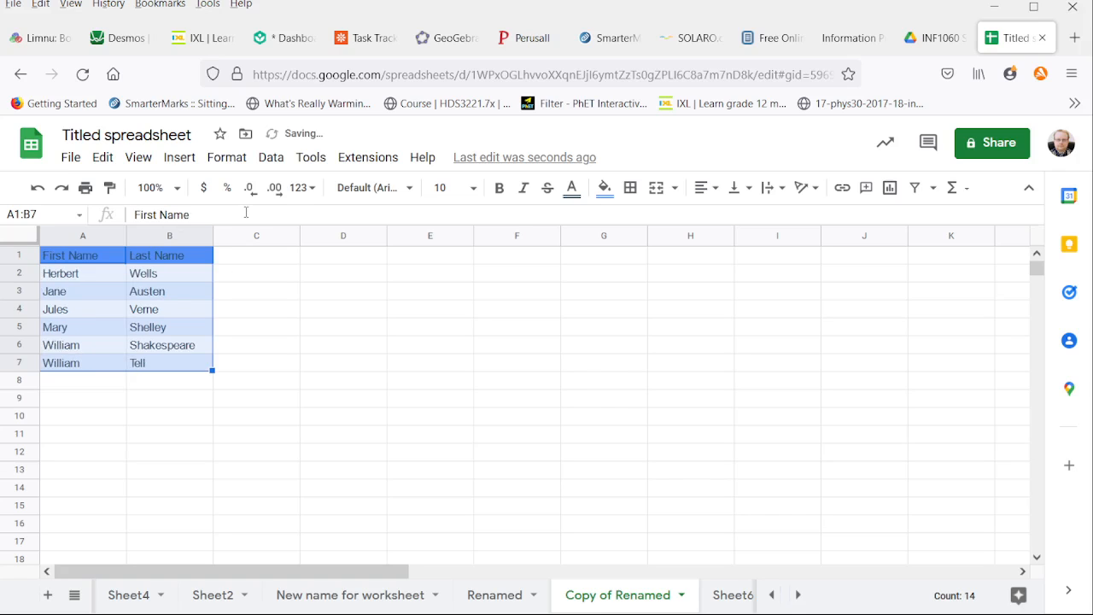
Step: Sort A1:B7 with advanced range sorting, treating the first row as headers, by Last Name and secondarily by First Name, both A to Z
left_click(269, 159)
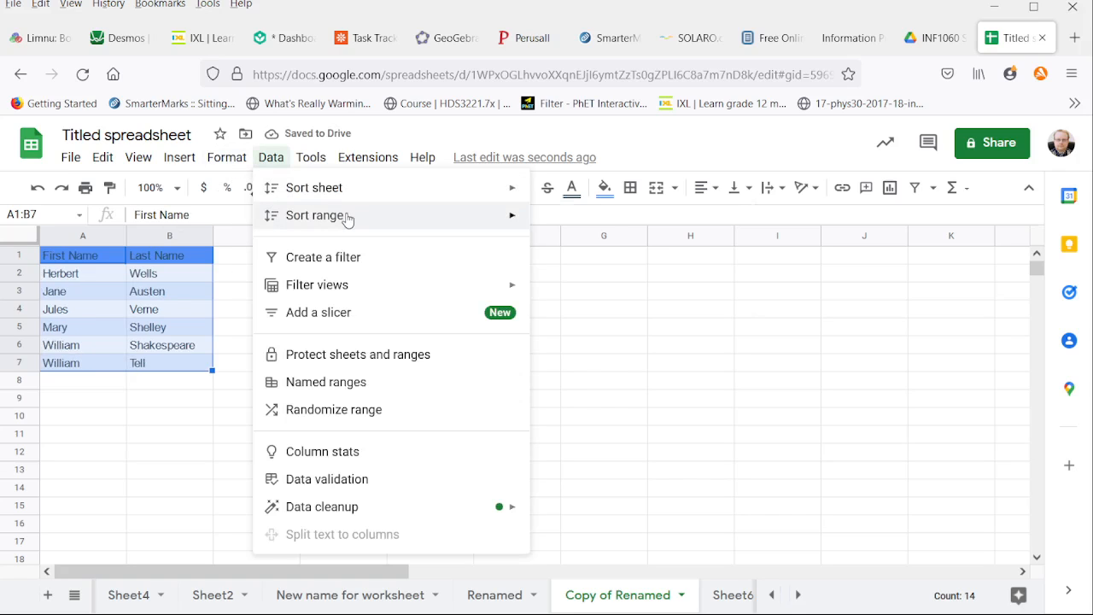
mouse_move(480, 212)
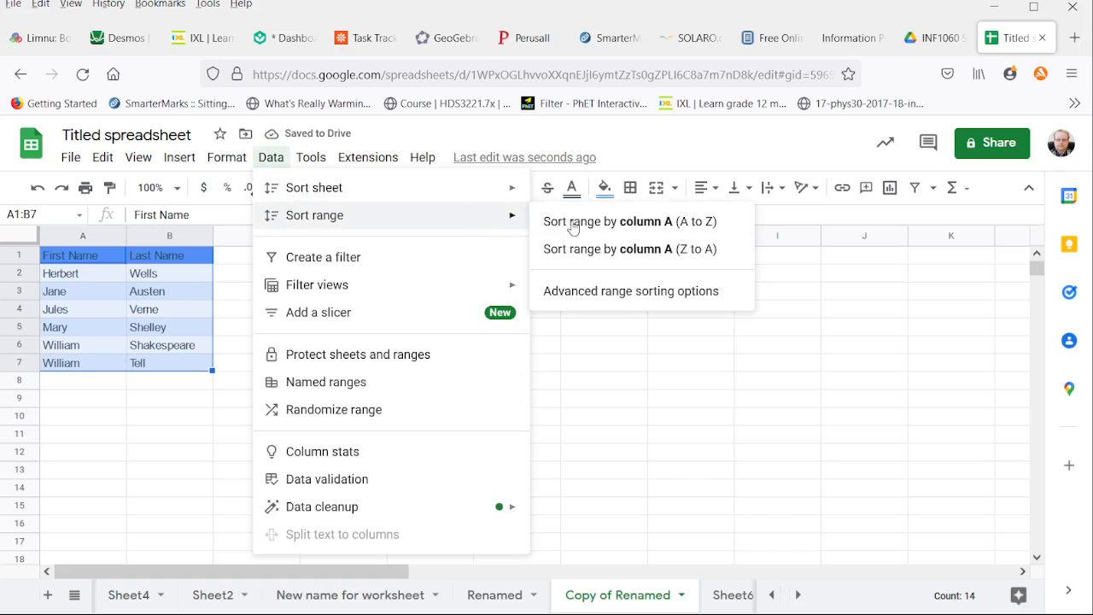
left_click(629, 297)
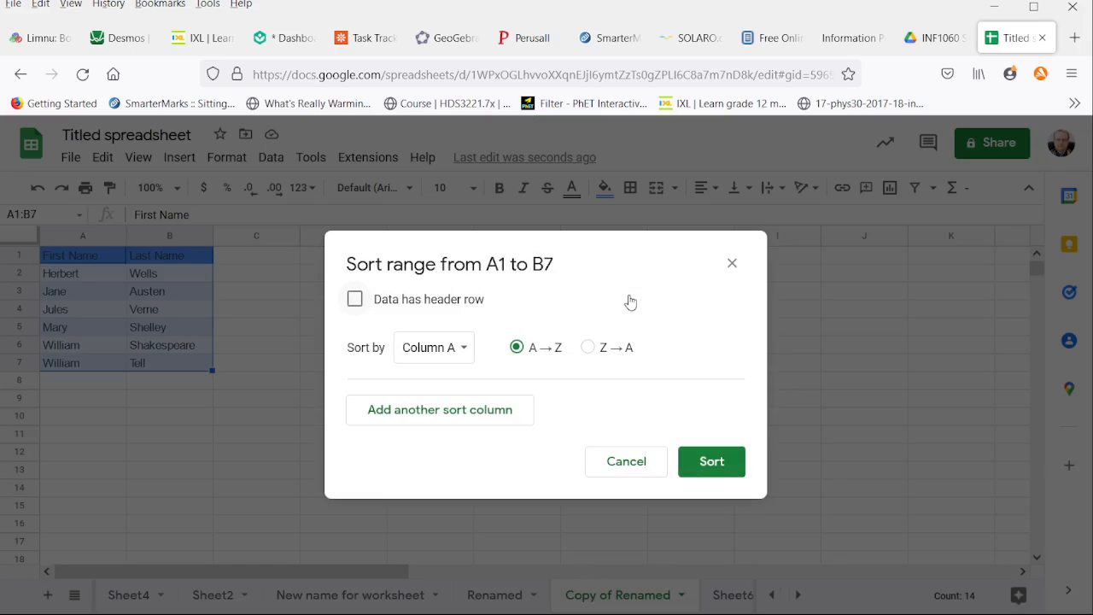
left_click(355, 300)
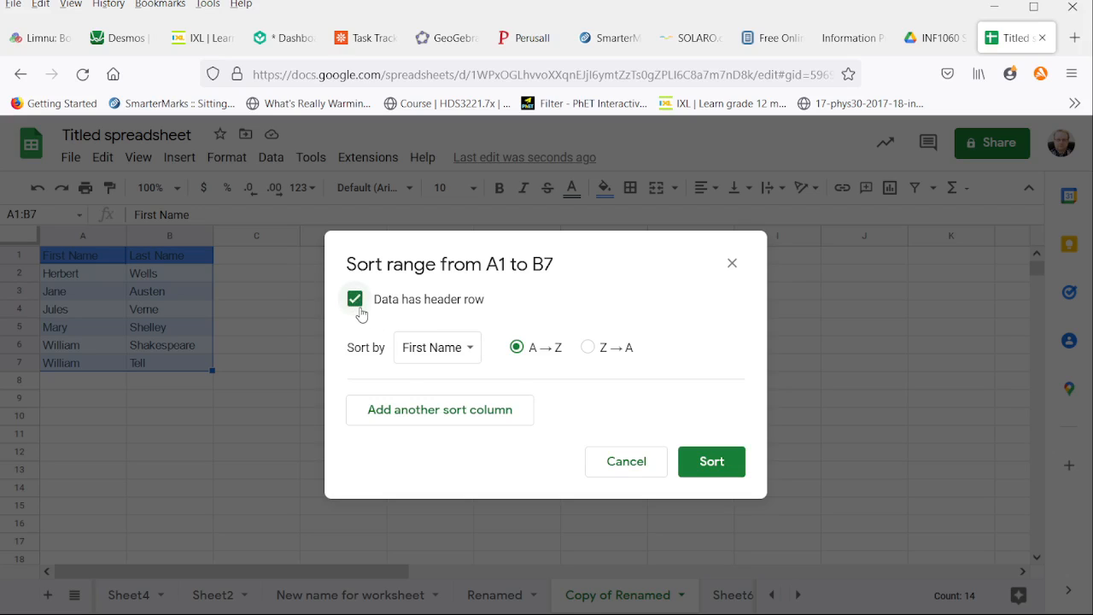
left_click(464, 356)
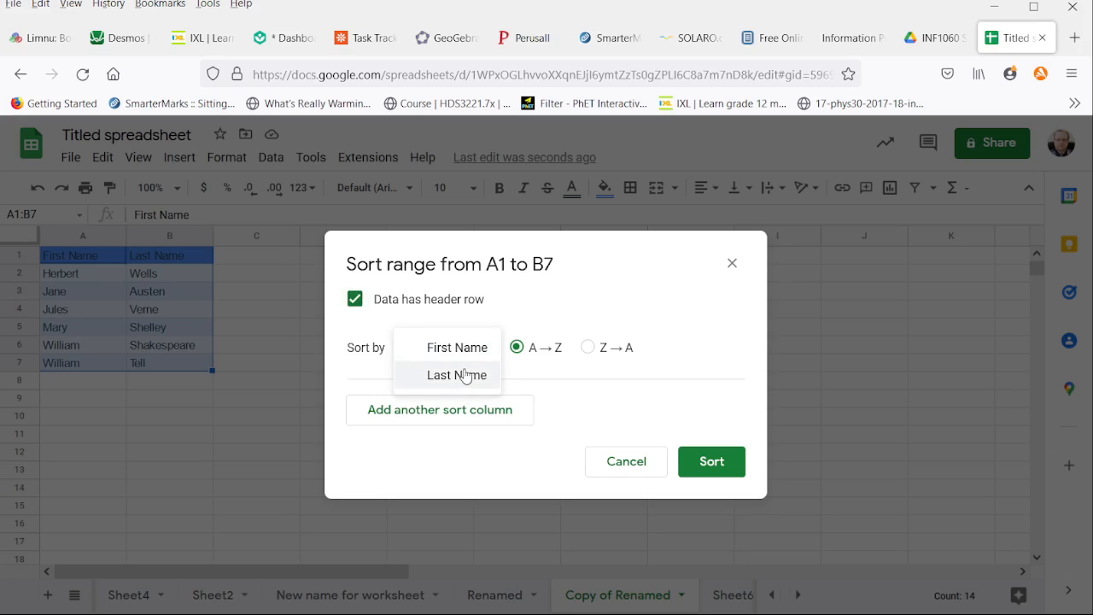
left_click(464, 373)
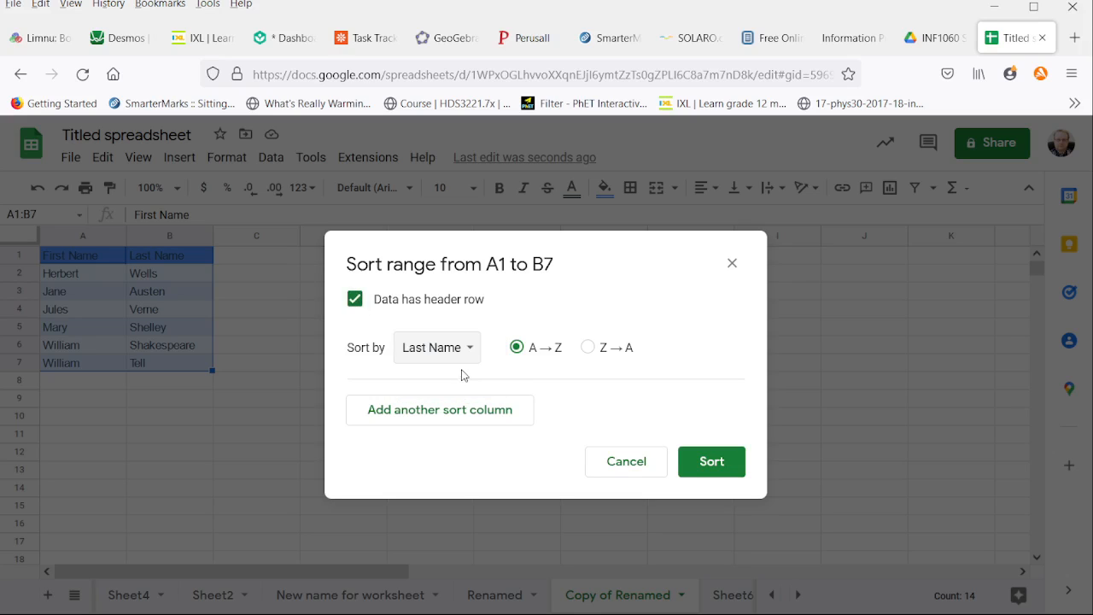
left_click(480, 419)
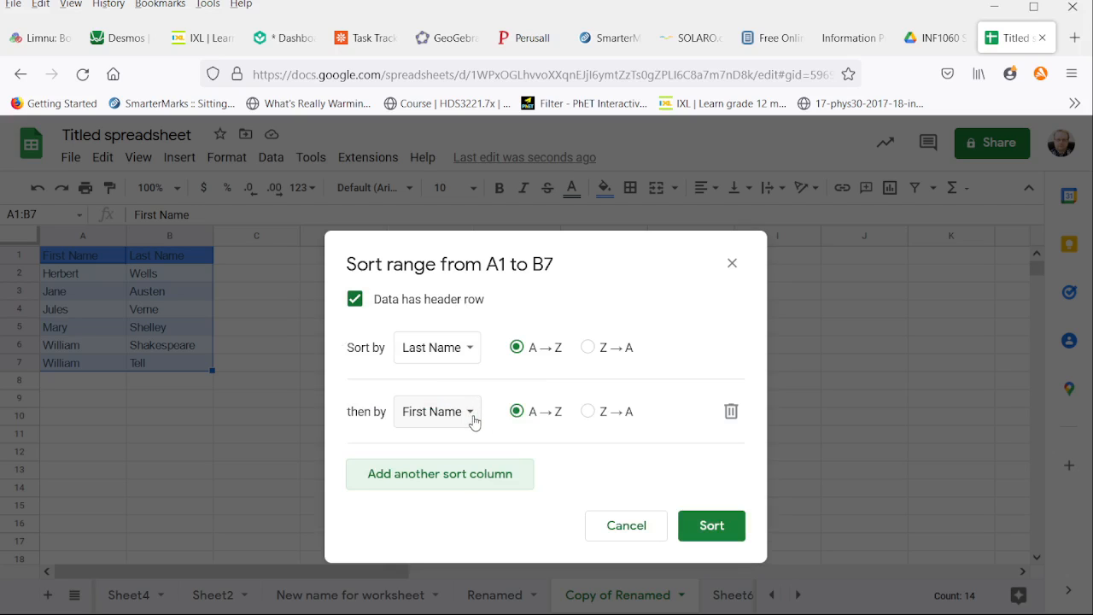
left_click(707, 526)
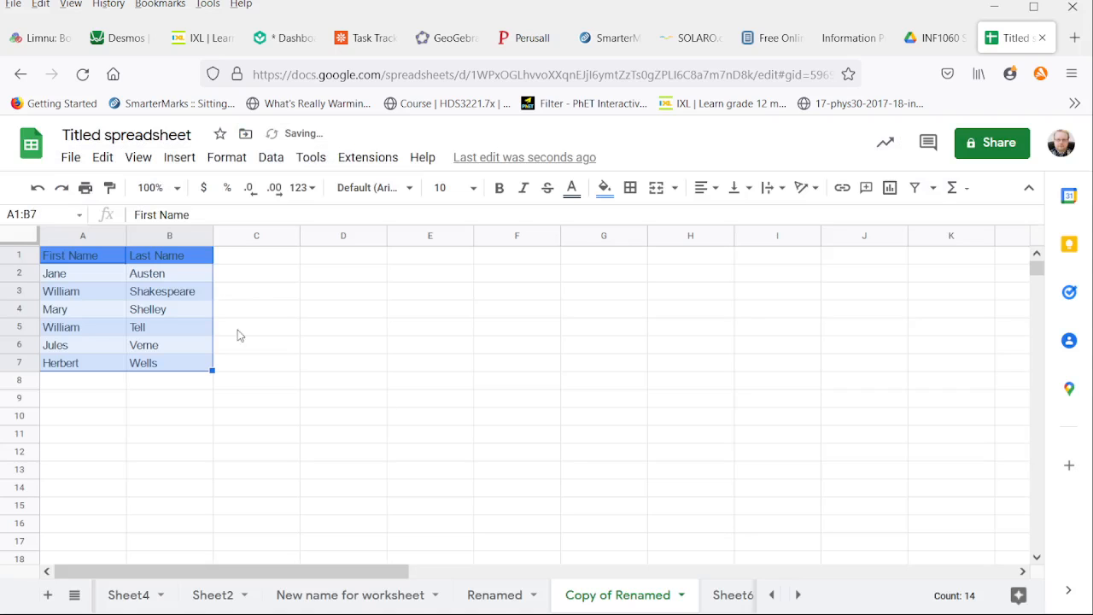
Step: Sort A1:B7 with advanced range sorting by First Name from A to Z, treating the first row as headers
left_click(271, 157)
mouse_move(316, 215)
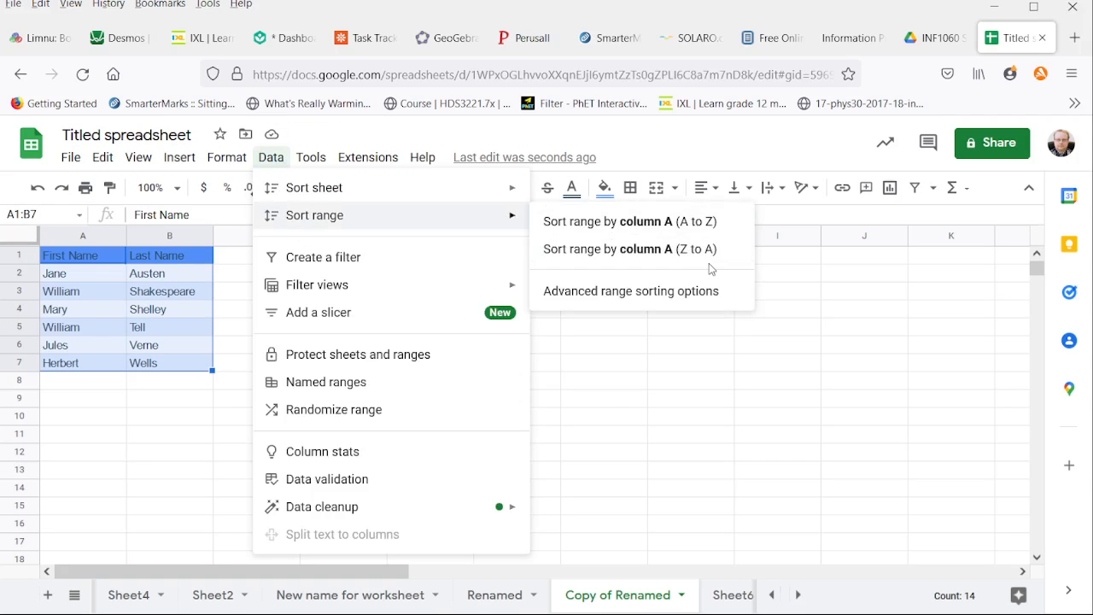
left_click(698, 294)
left_click(354, 299)
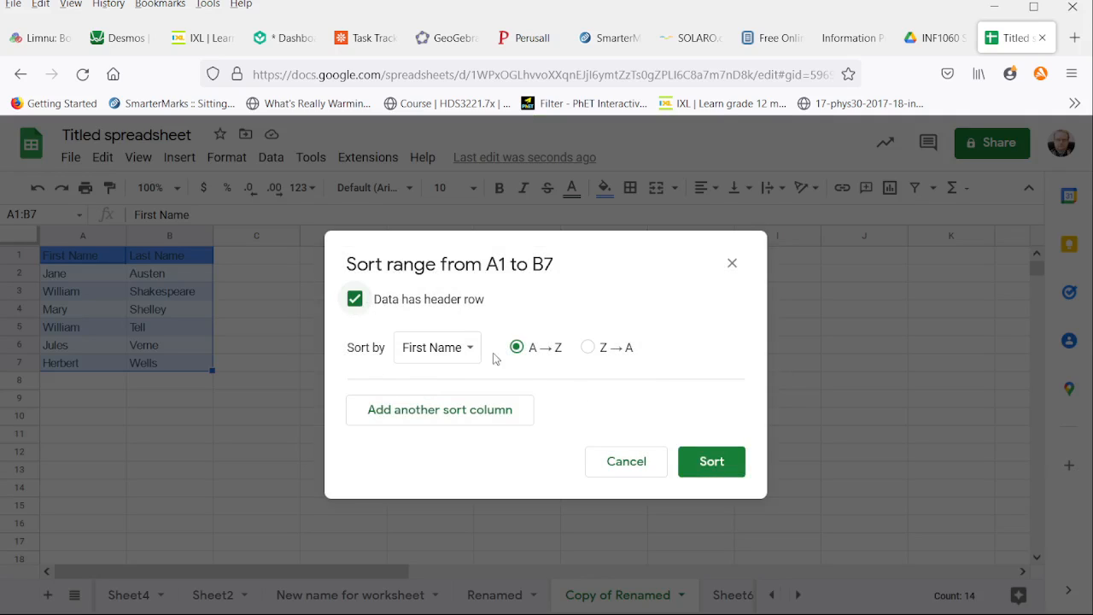
left_click(710, 462)
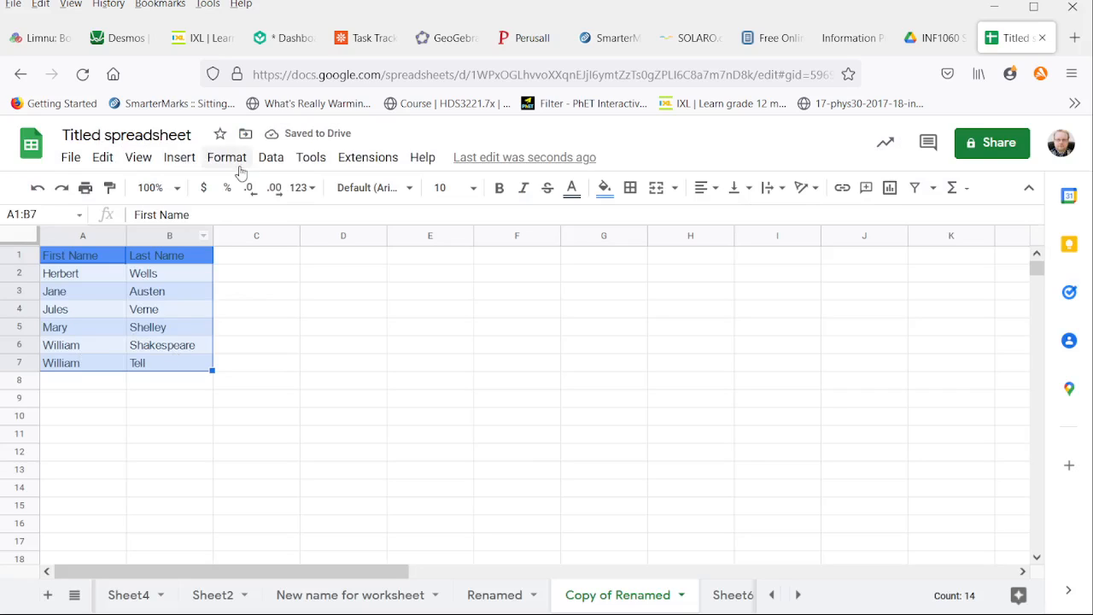
left_click(277, 162)
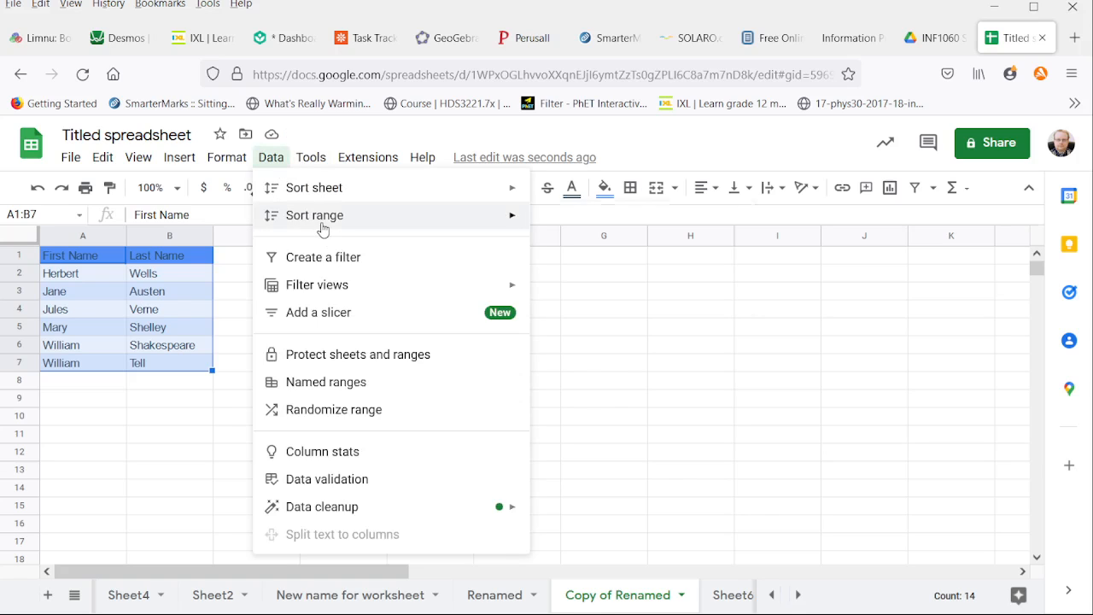
mouse_move(427, 217)
left_click(622, 289)
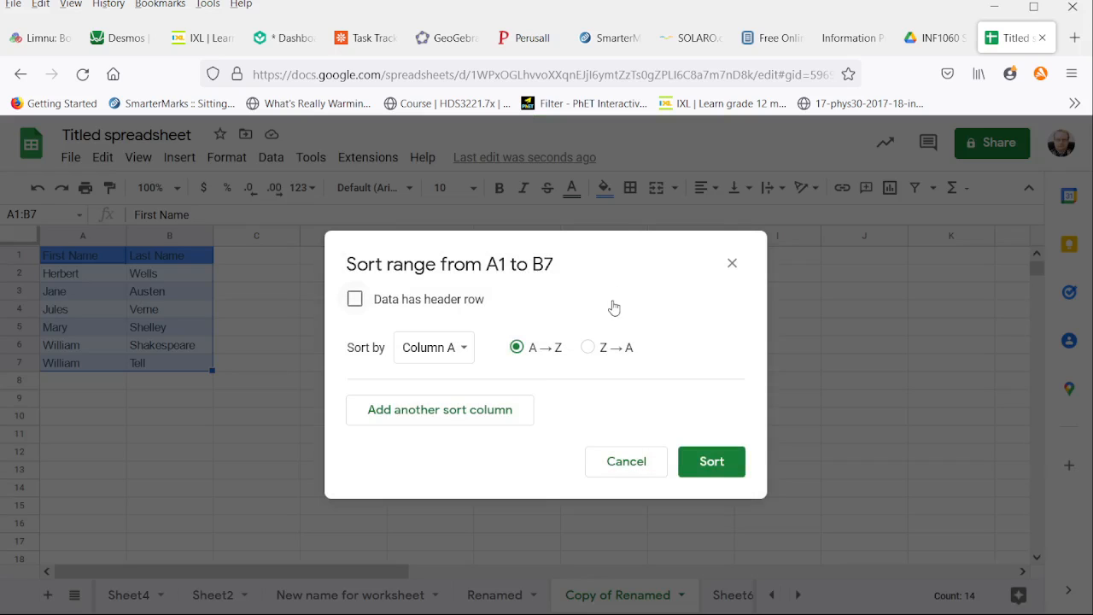
left_click(357, 301)
left_click(438, 350)
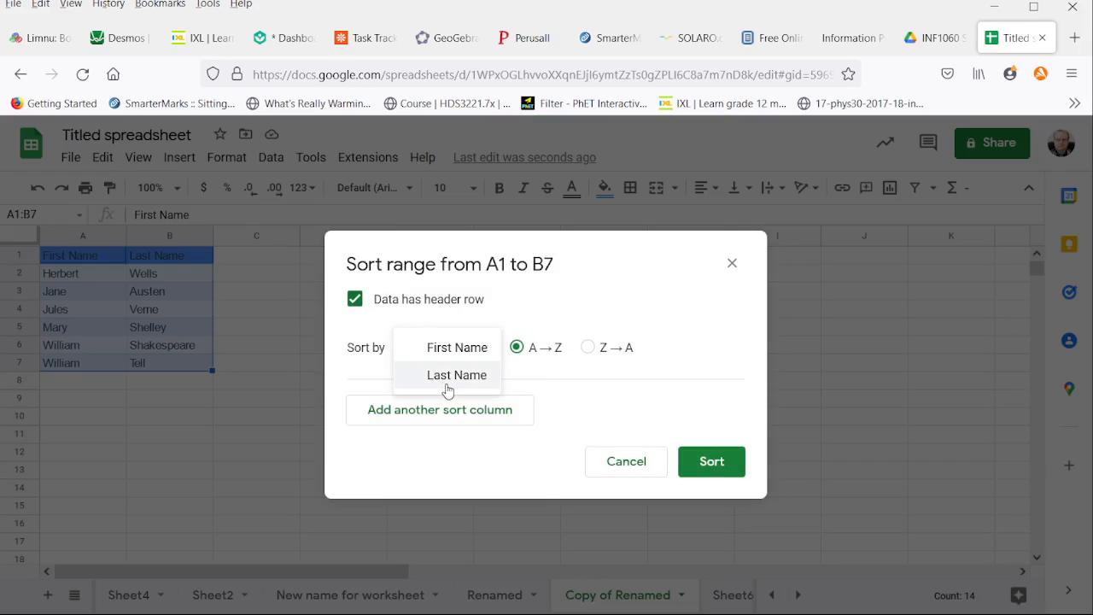
left_click(469, 357)
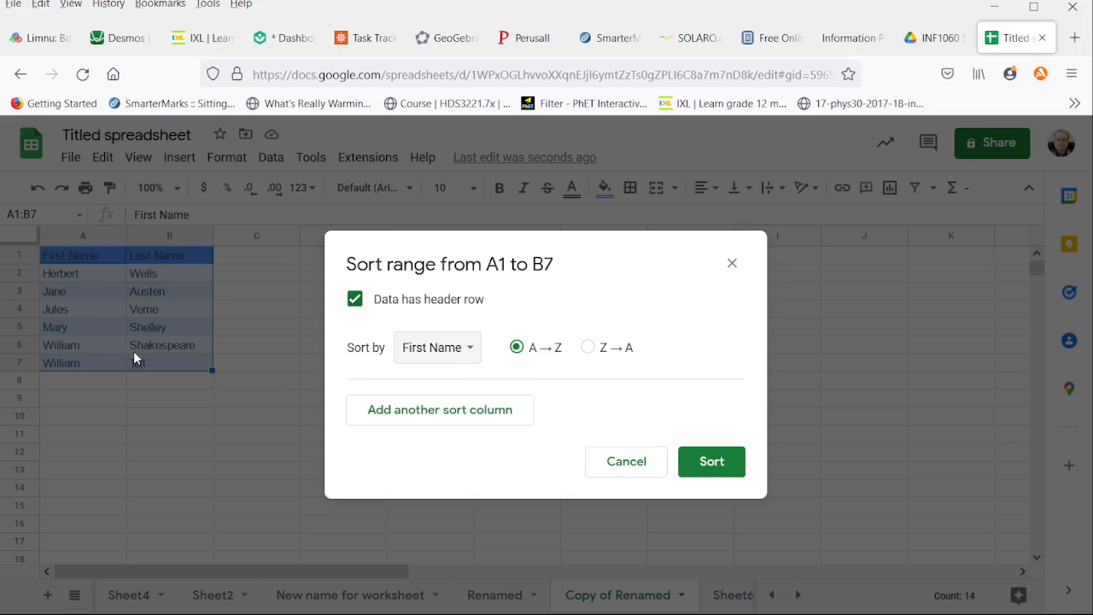
left_click(623, 460)
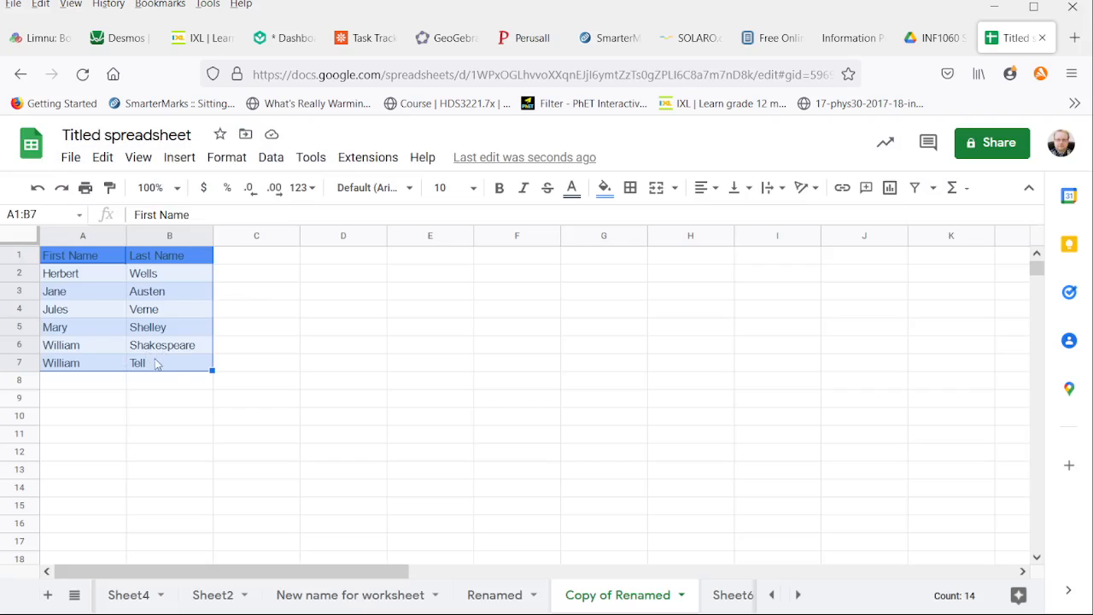
Step: Sort A1:B7 with advanced range sorting by Last Name from Z to A, keeping the first row as headers
left_click(271, 157)
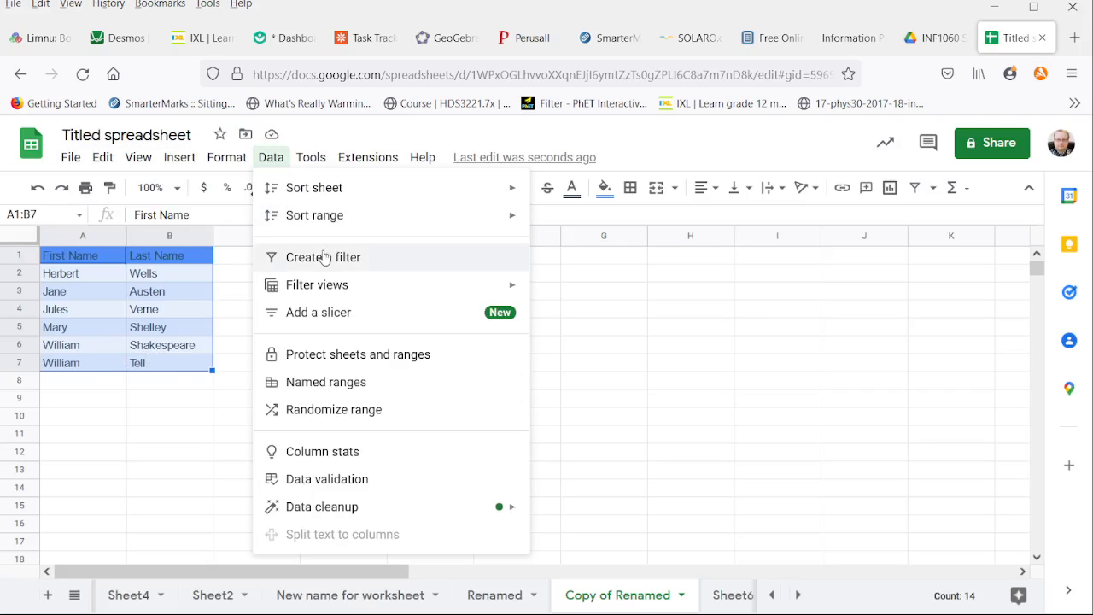
mouse_move(332, 227)
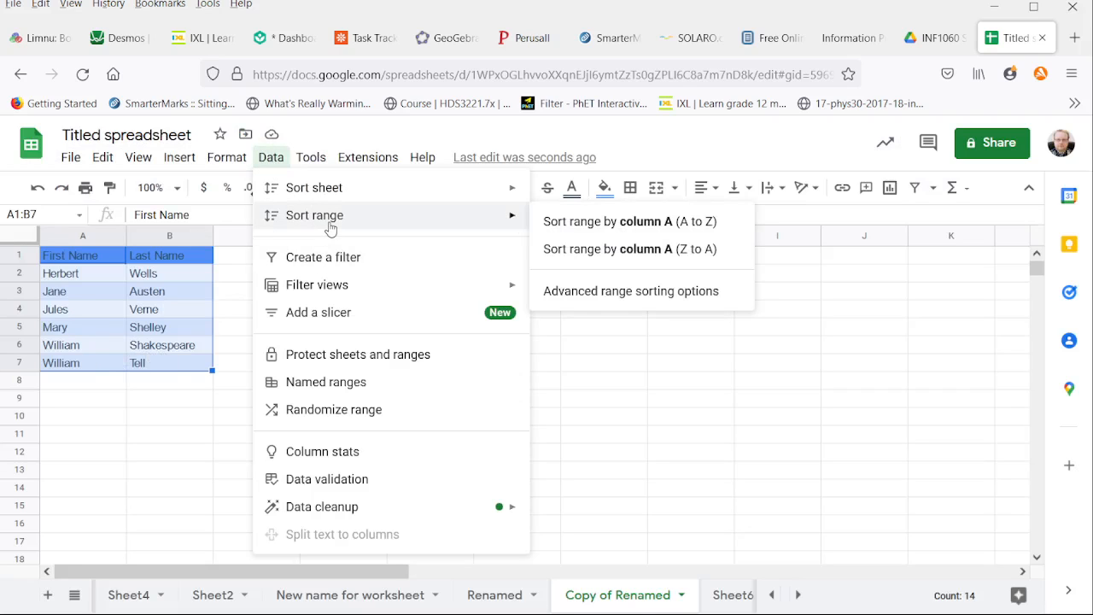
left_click(606, 290)
left_click(354, 299)
left_click(433, 348)
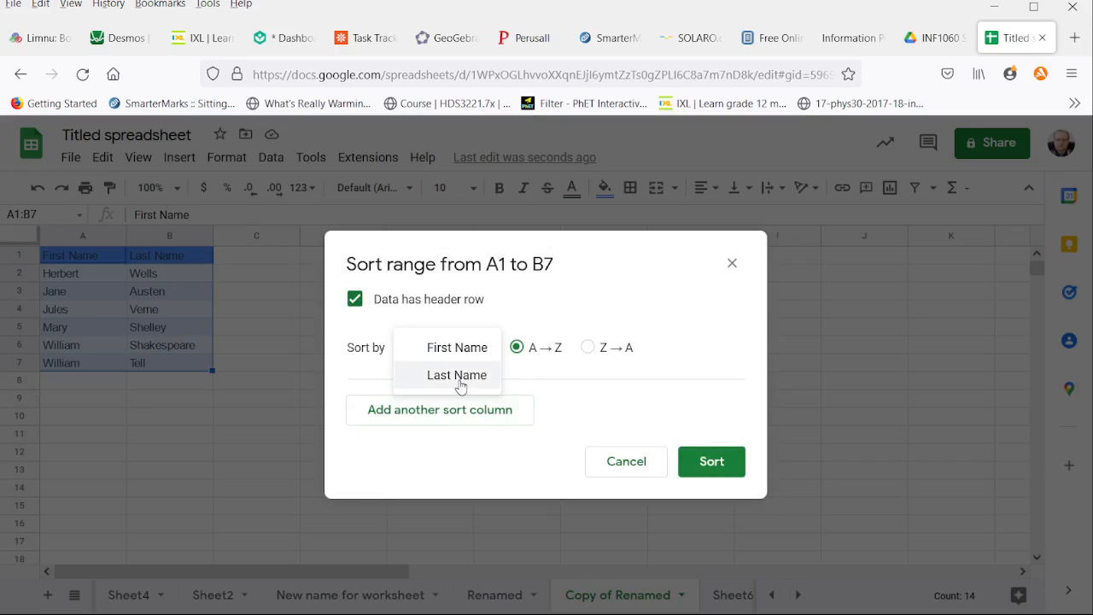
left_click(461, 381)
left_click(587, 347)
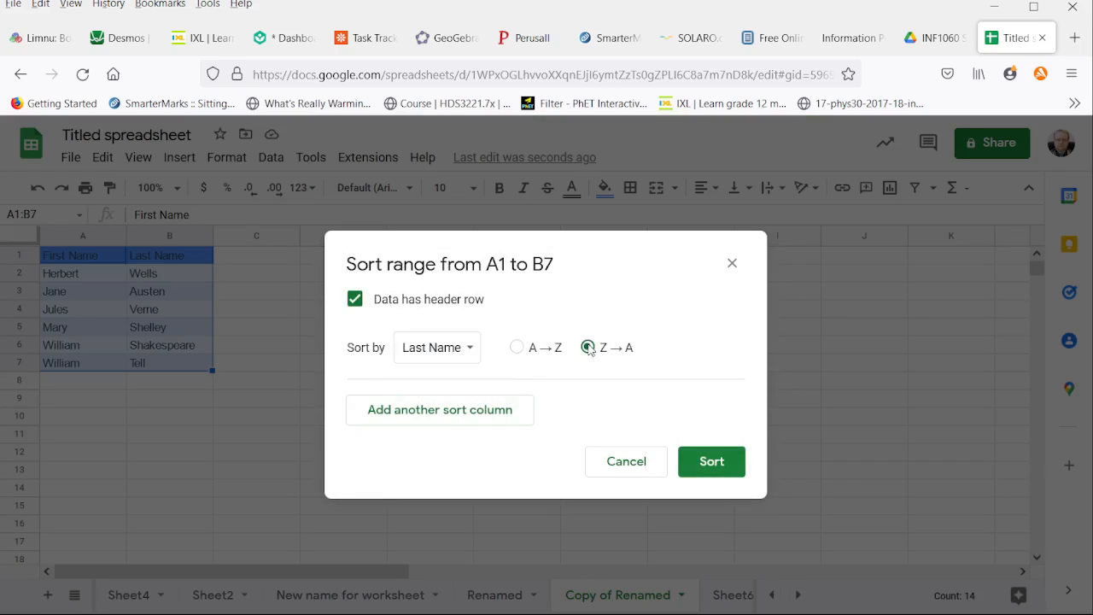
left_click(709, 461)
left_click(155, 309)
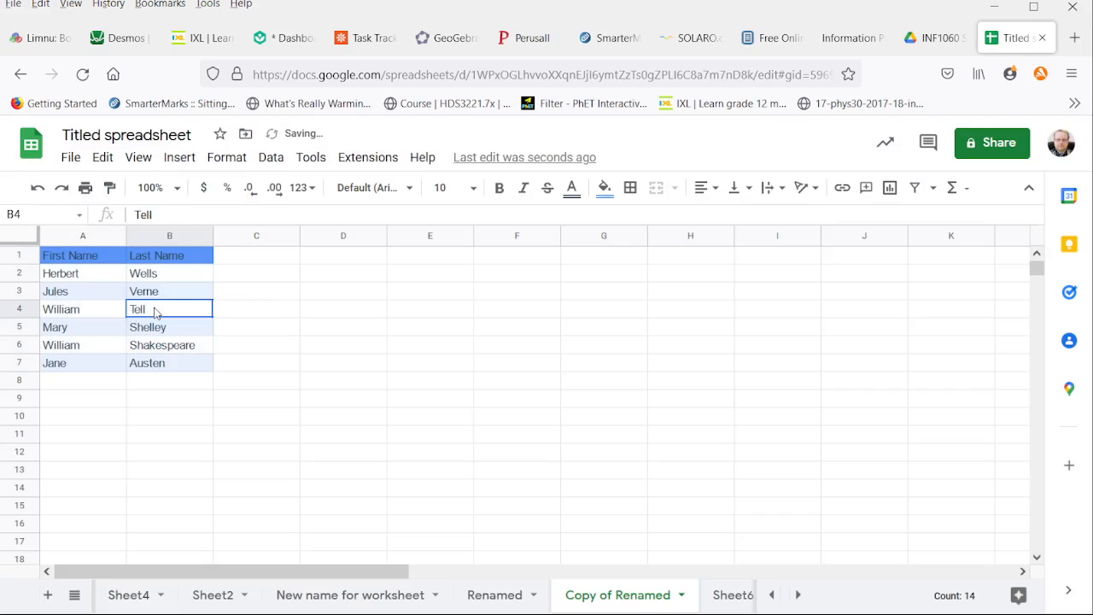
left_click(156, 351)
Step: Reselect A1:B7 and sort it by First Name only, from A to Z, with the first row set as headers
left_click_drag(86, 255, 179, 367)
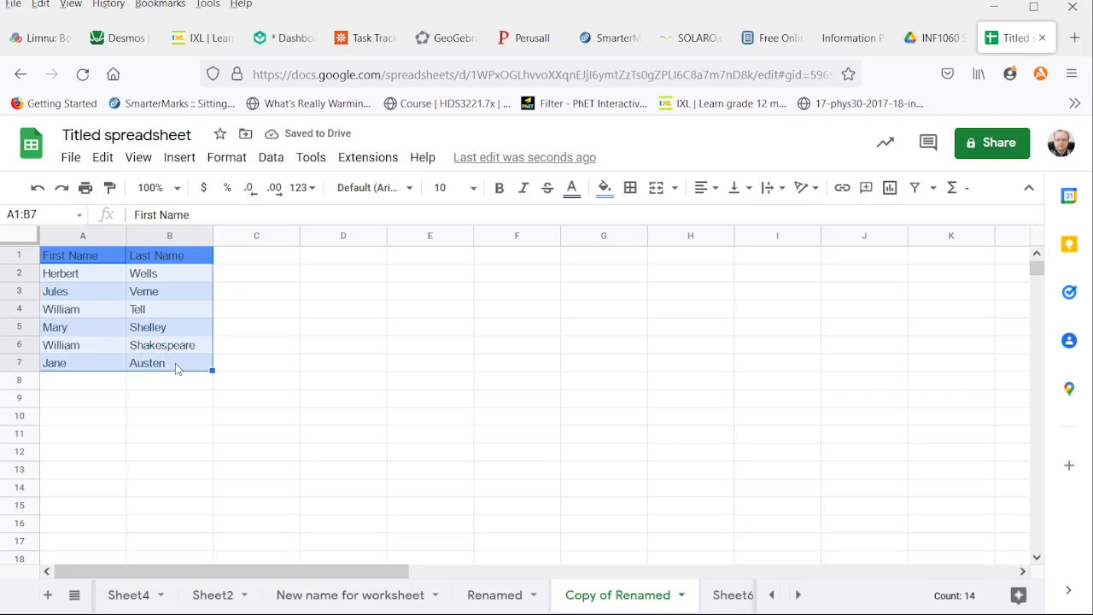
left_click(270, 158)
mouse_move(307, 215)
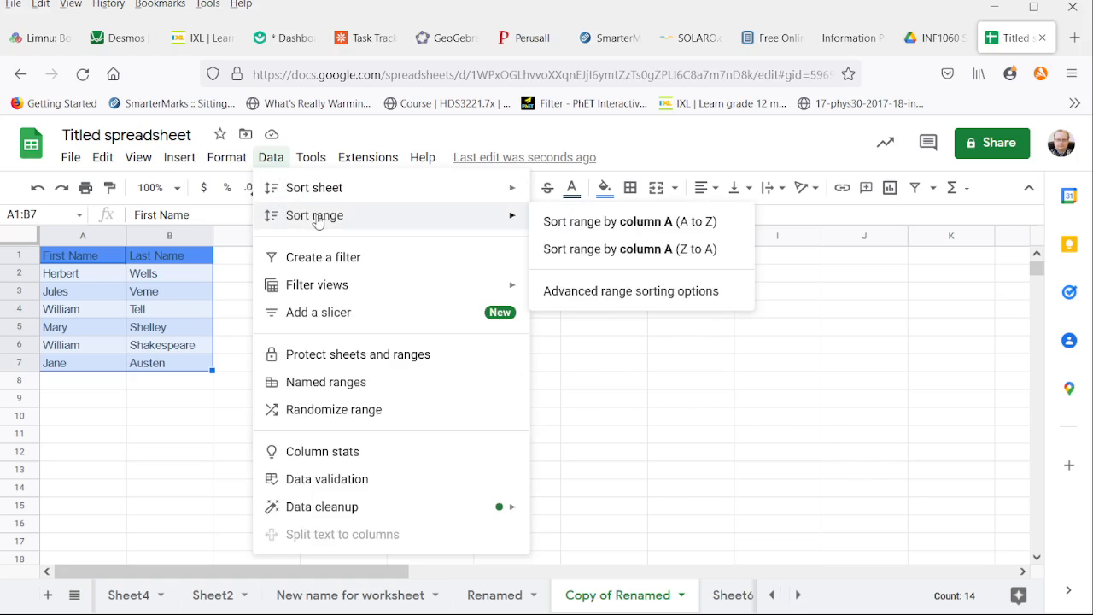
left_click(653, 291)
left_click(355, 299)
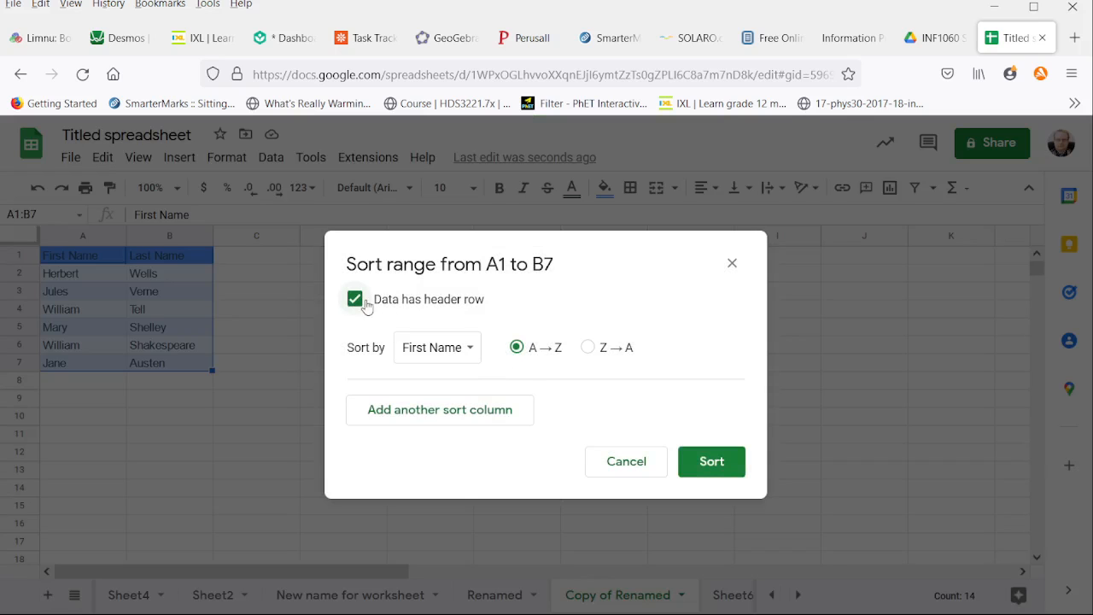
left_click(708, 461)
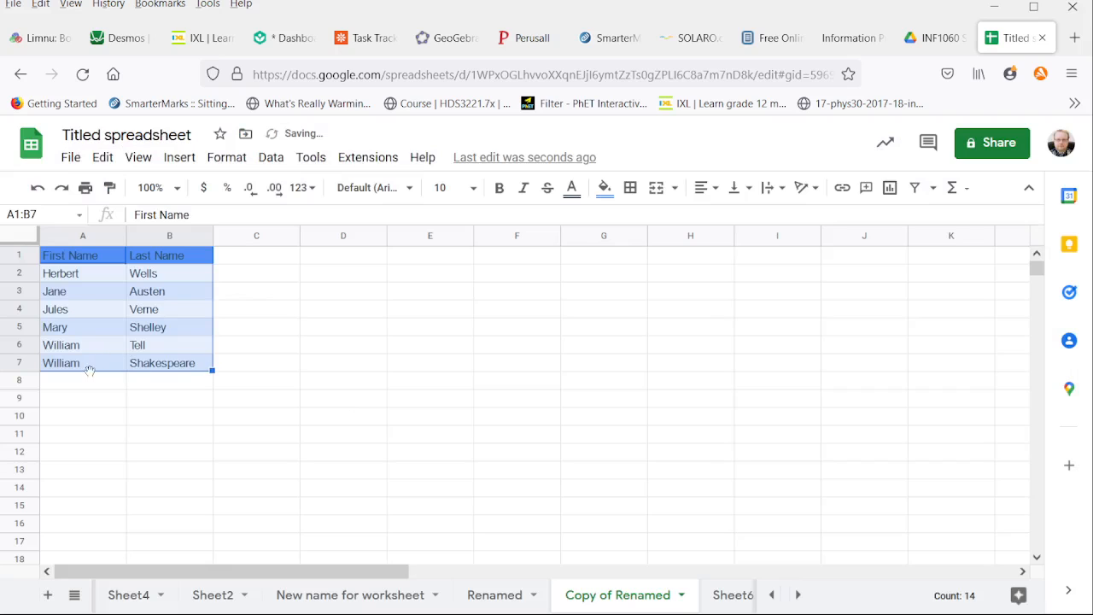
Step: Sort A1:B7 with advanced range sorting by First Name and secondarily by Last Name, both A to Z, treating the first row as headers
left_click(227, 157)
mouse_move(282, 165)
mouse_move(342, 224)
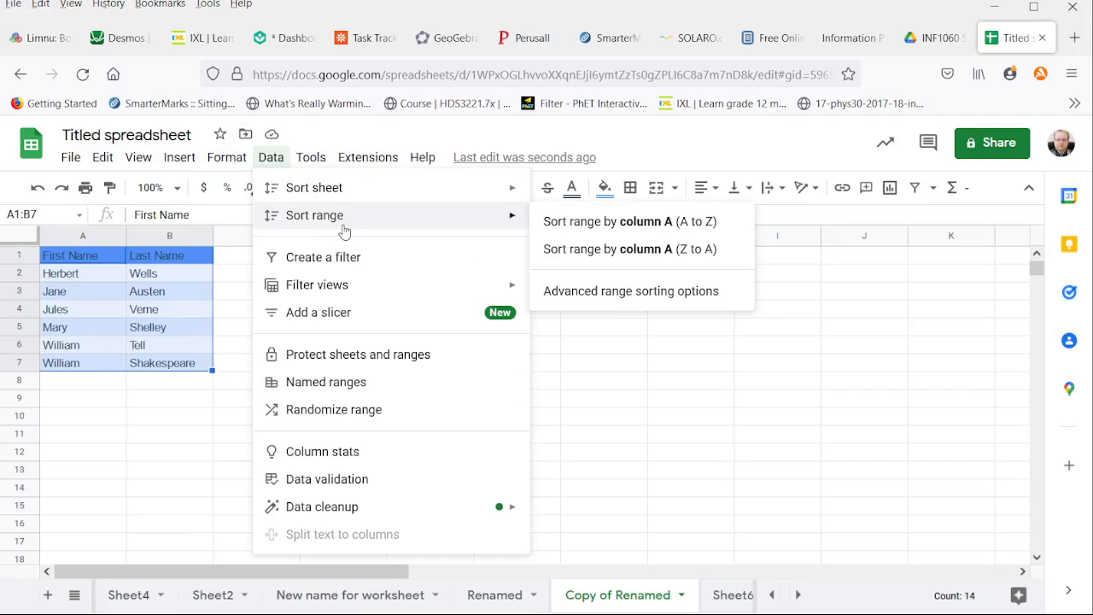
left_click(617, 296)
left_click(353, 300)
left_click(444, 409)
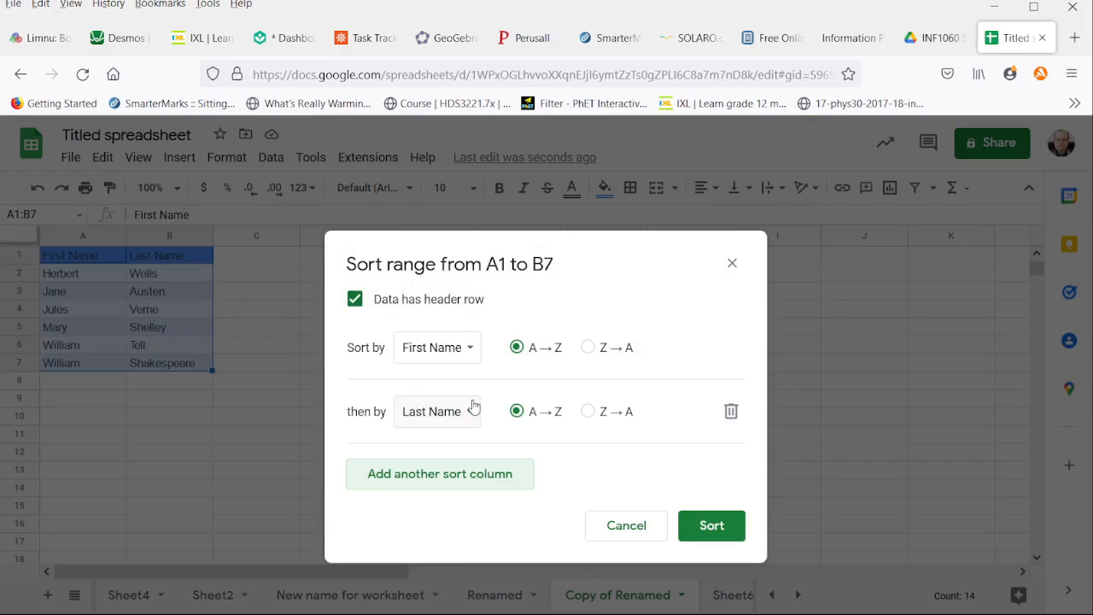
left_click(709, 529)
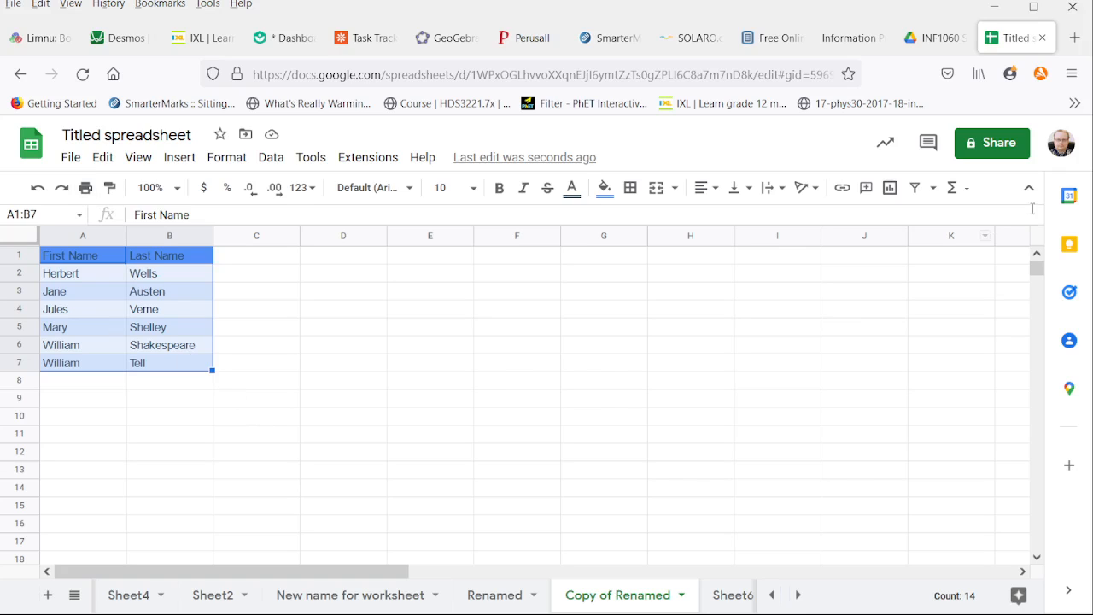
Step: Create a new filter view on A1:B7 and sort it by Last Name from Z to A
left_click(935, 188)
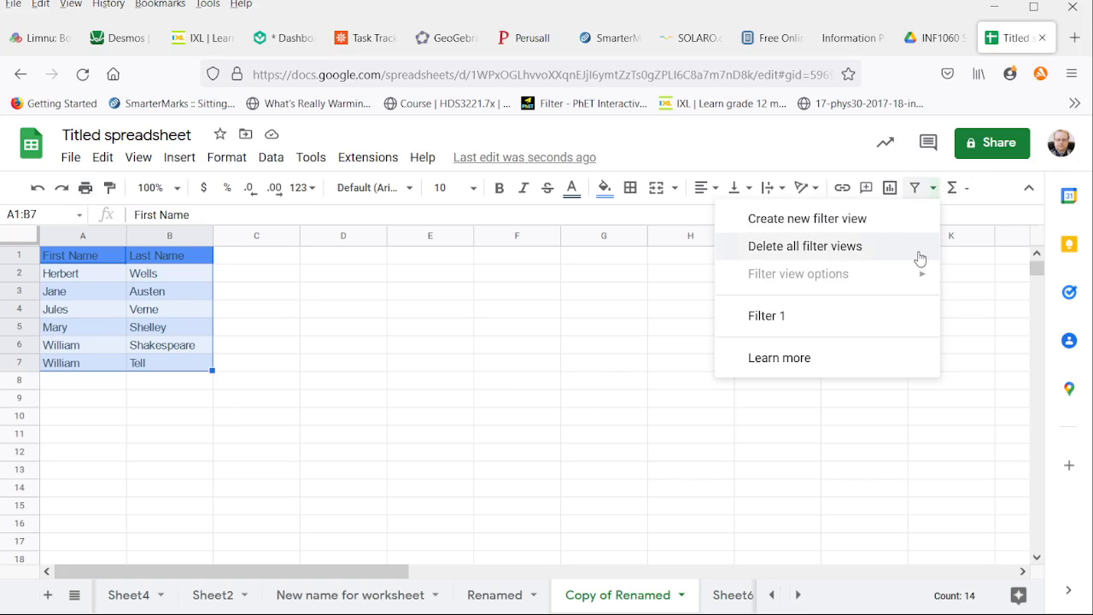
left_click(837, 222)
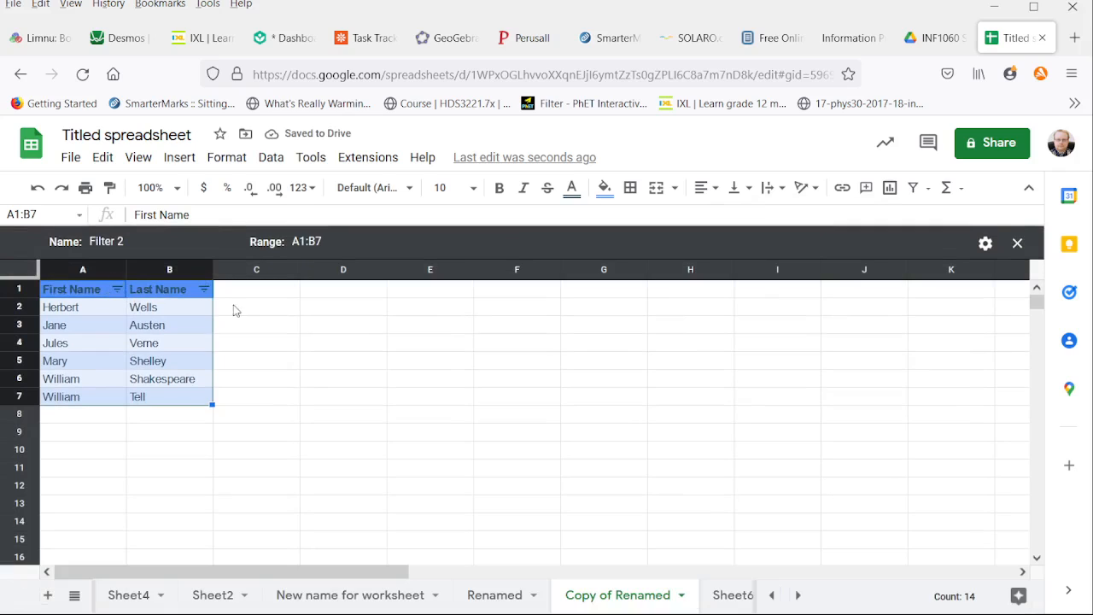
left_click(203, 291)
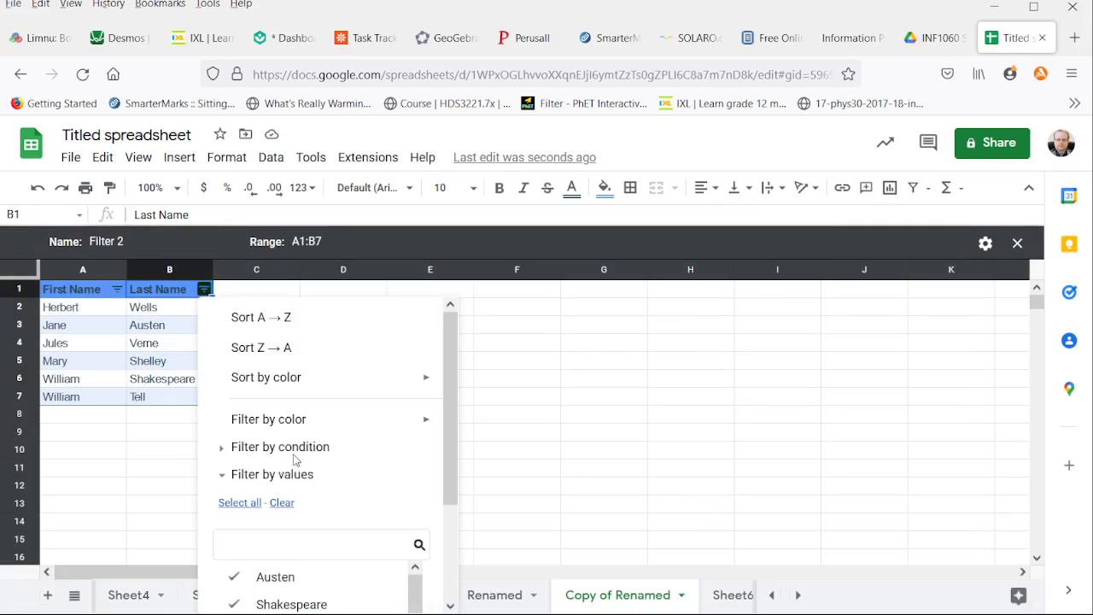
left_click(292, 357)
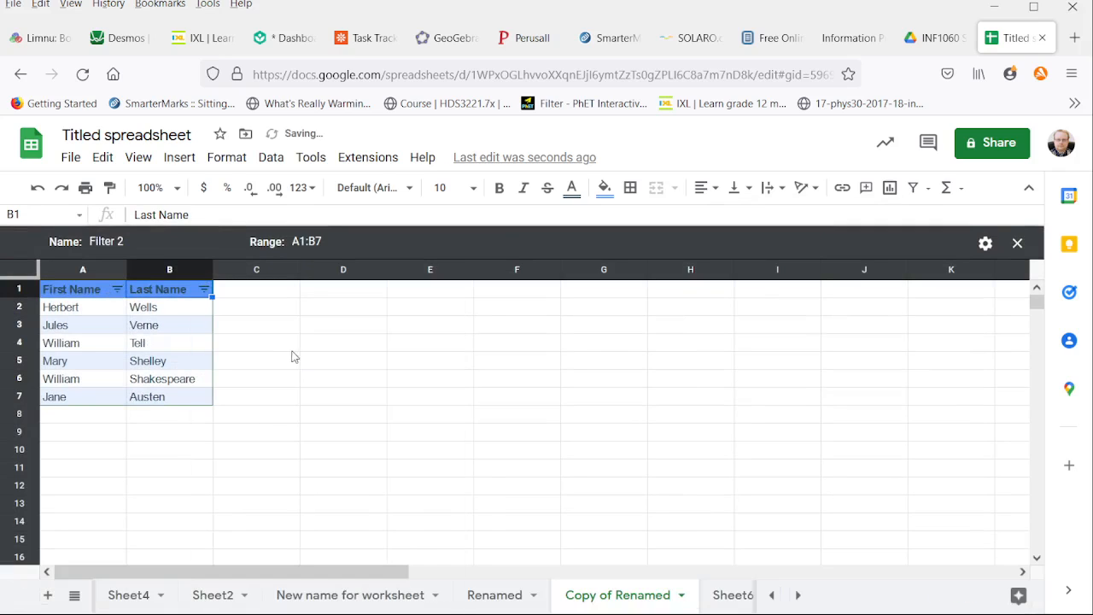
Step: Sort the filter view by Last Name from A to Z, followed by a sort on First Name from A to Z
left_click(205, 289)
left_click(256, 315)
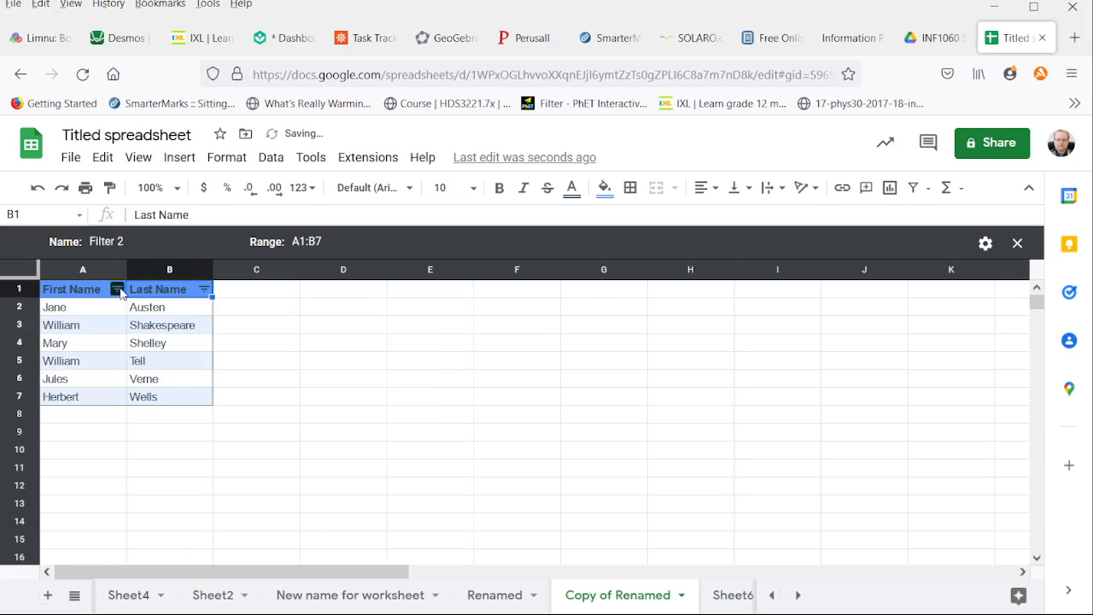
left_click(118, 290)
left_click(130, 315)
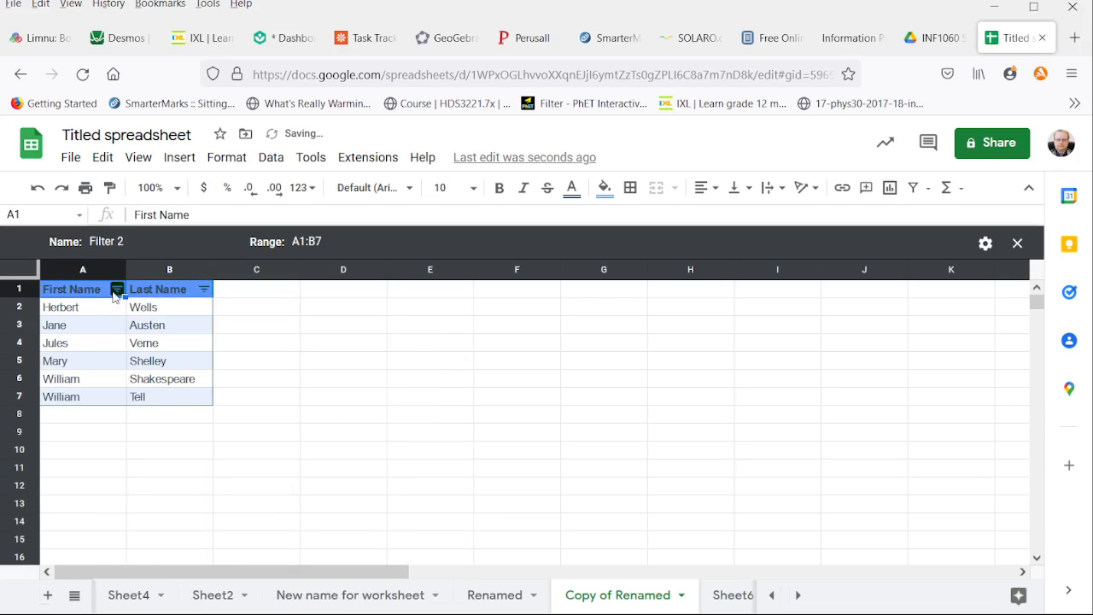
Step: Examine the Last Name column's options for filtering by condition, by values and by color
left_click(204, 290)
mouse_move(299, 419)
left_click(222, 450)
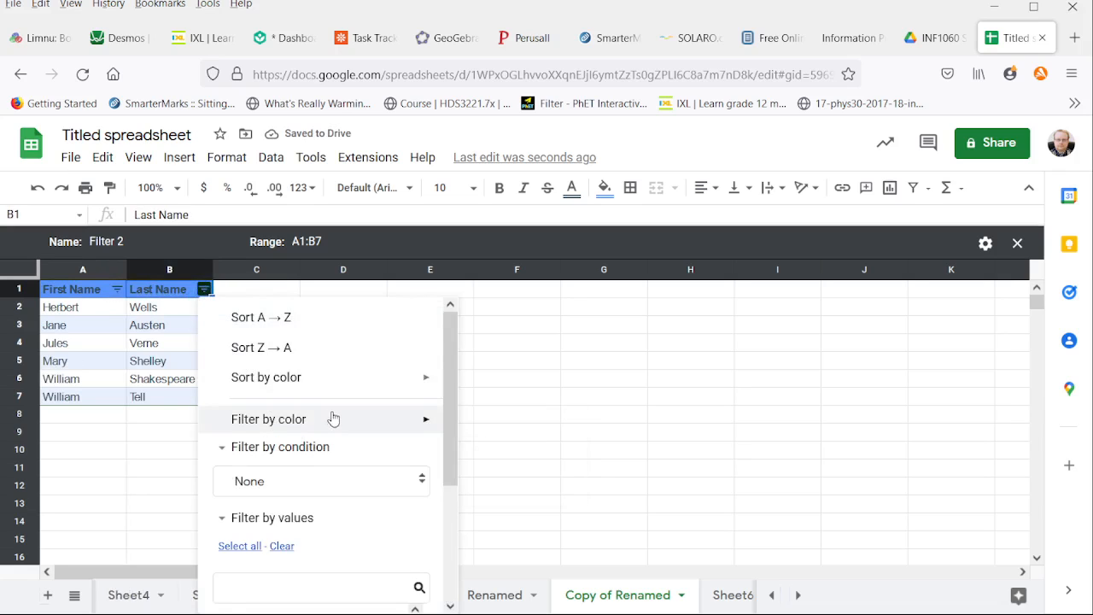
scroll(332, 393, "down", 2)
scroll(236, 502, "down", 2)
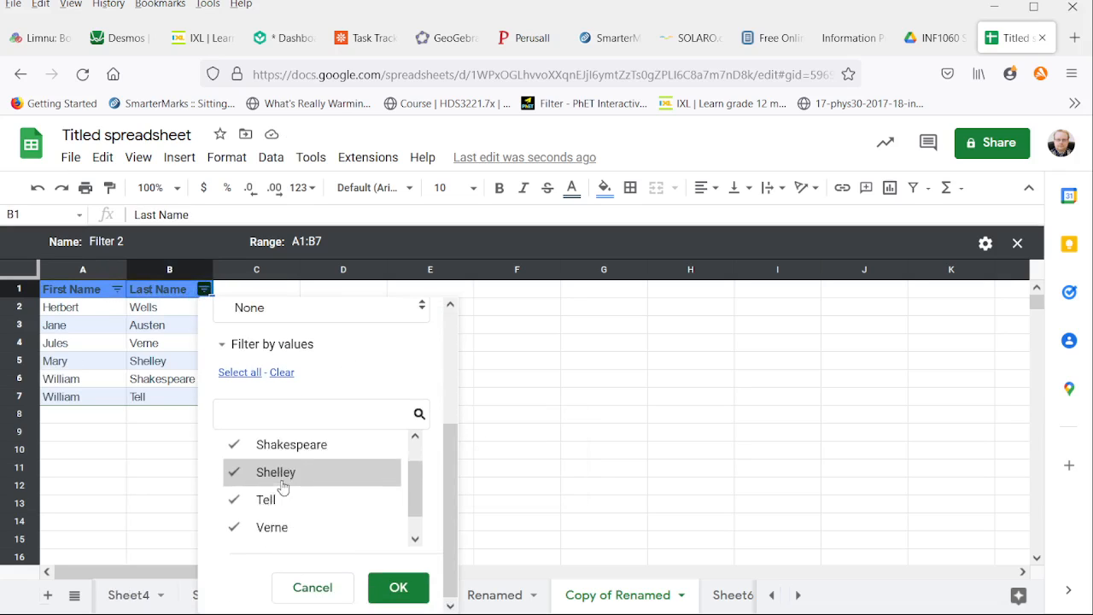
scroll(281, 474, "up", 5)
mouse_move(287, 410)
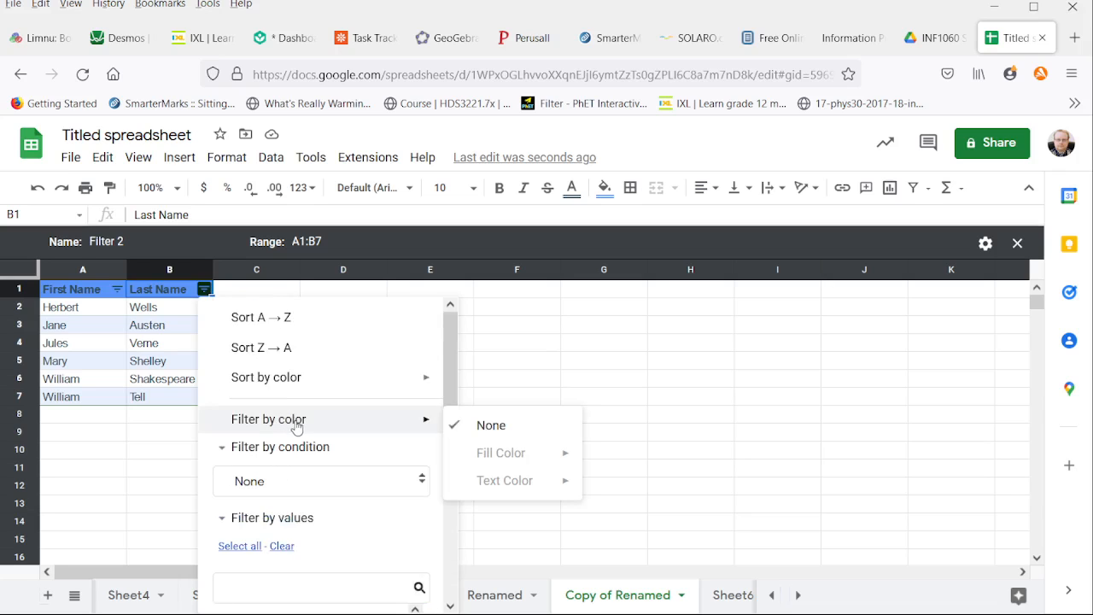
Step: Filter the First Name column by values to exclude William
left_click(117, 291)
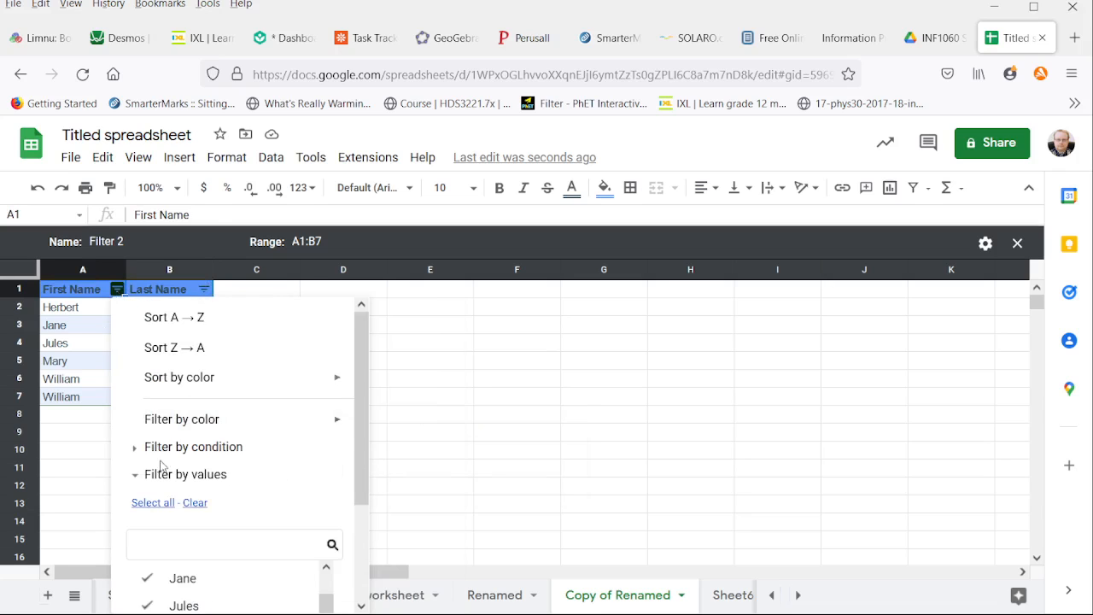
scroll(195, 470, "down", 3)
left_click(198, 527)
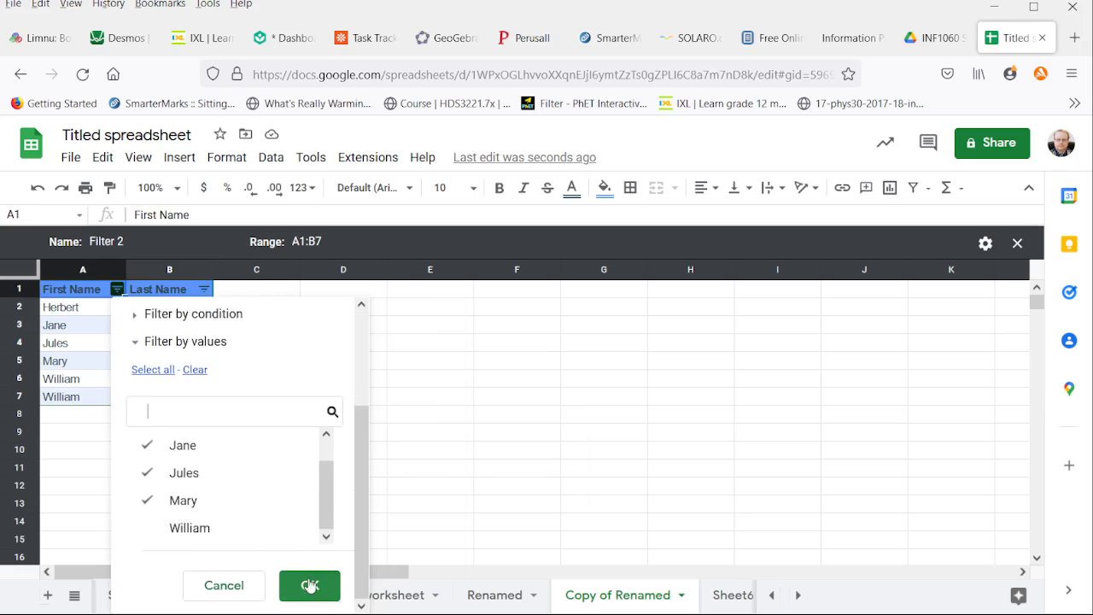
left_click(297, 582)
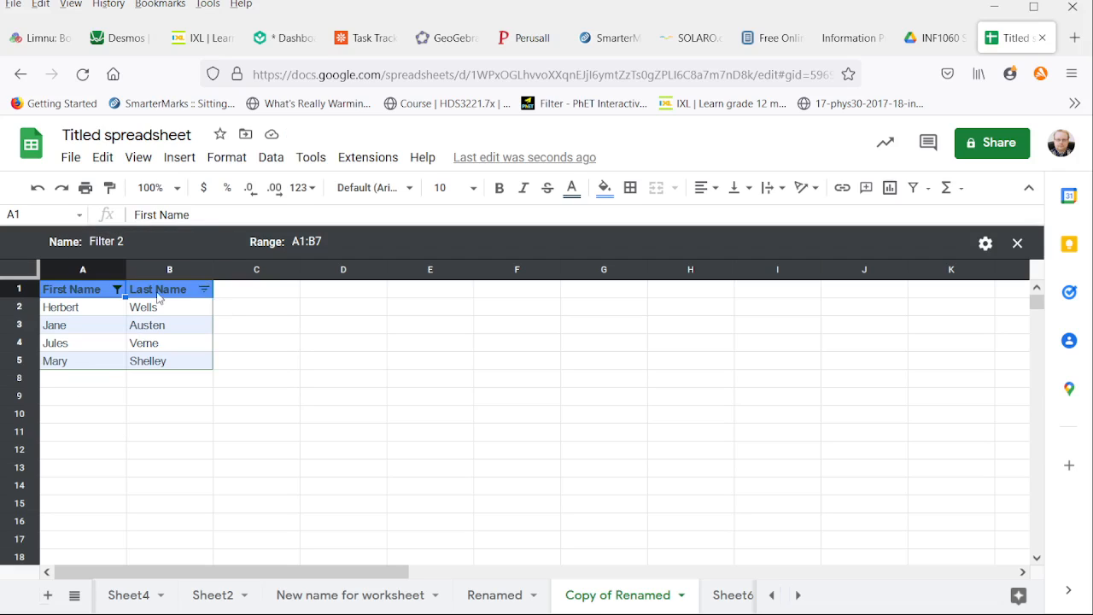
Step: Sort the filtered rows by Last Name from Z to A, followed by A to Z
left_click(210, 292)
mouse_move(281, 415)
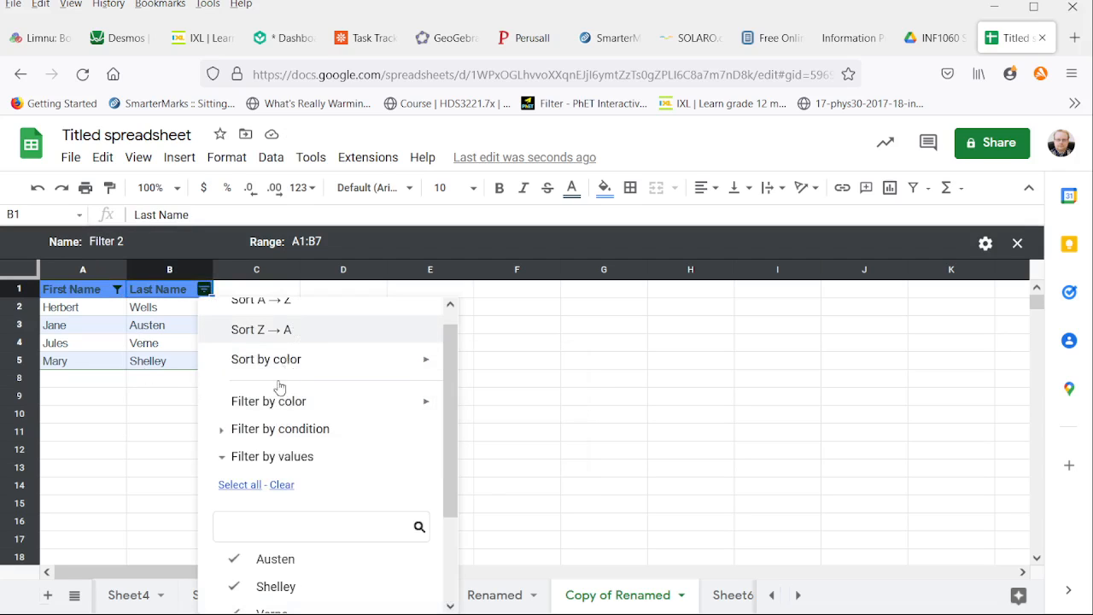
left_click(293, 333)
left_click(205, 291)
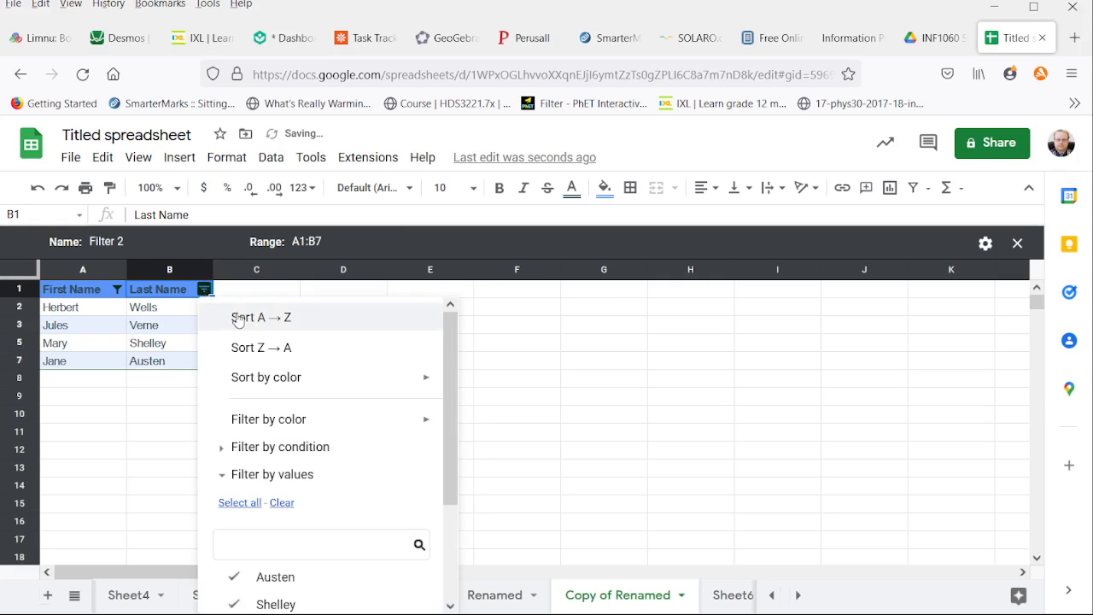
left_click(239, 318)
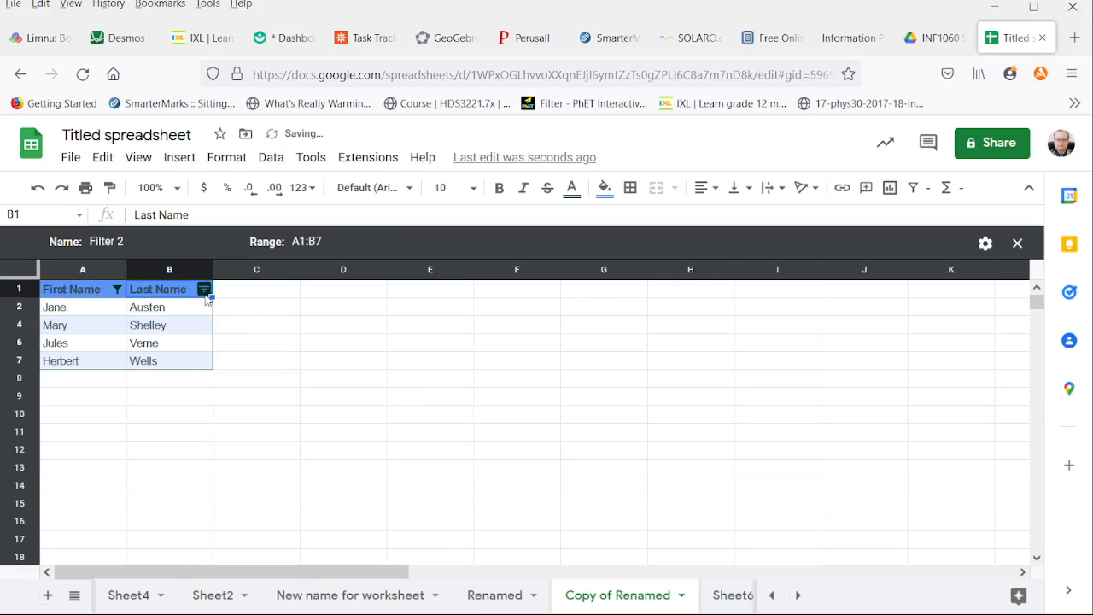
Step: Sort the filtered rows by First Name from A to Z and include William again in the First Name value filter
left_click(117, 289)
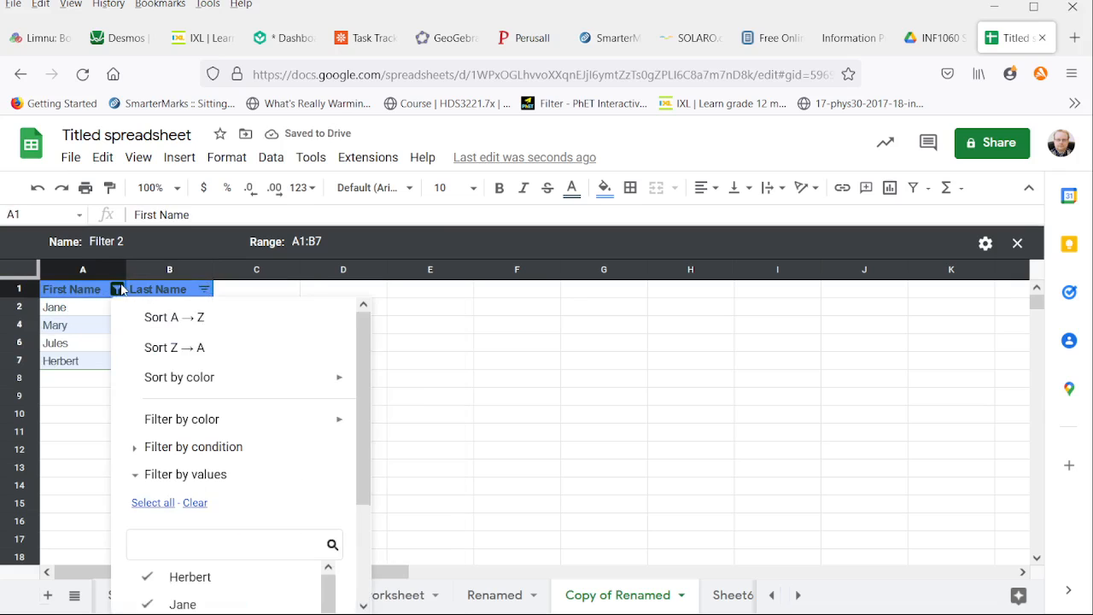
left_click(167, 317)
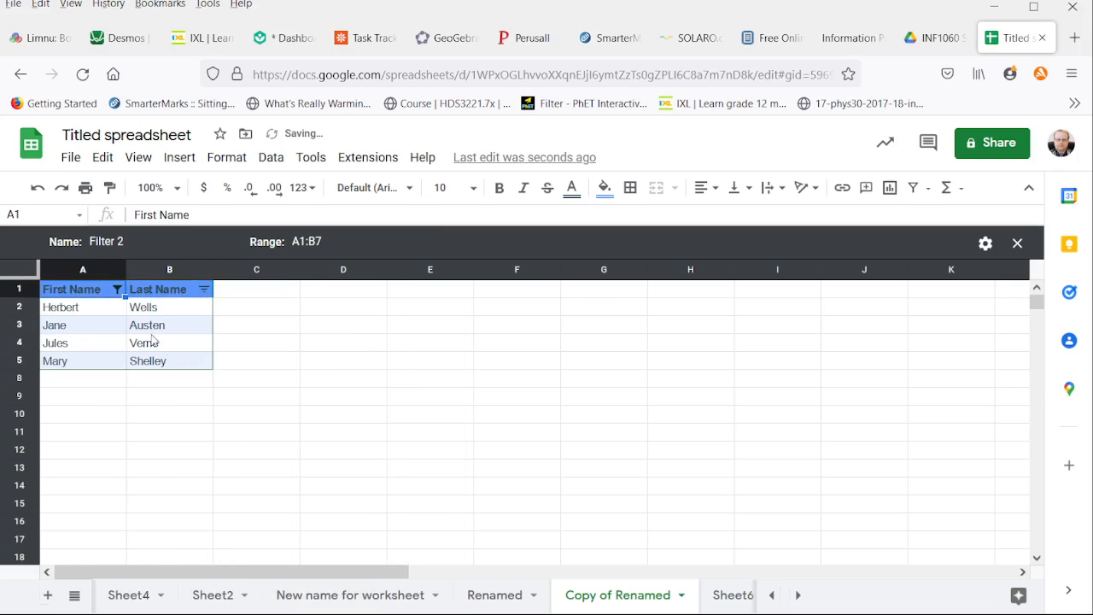
left_click(119, 291)
scroll(181, 478, "down", 3)
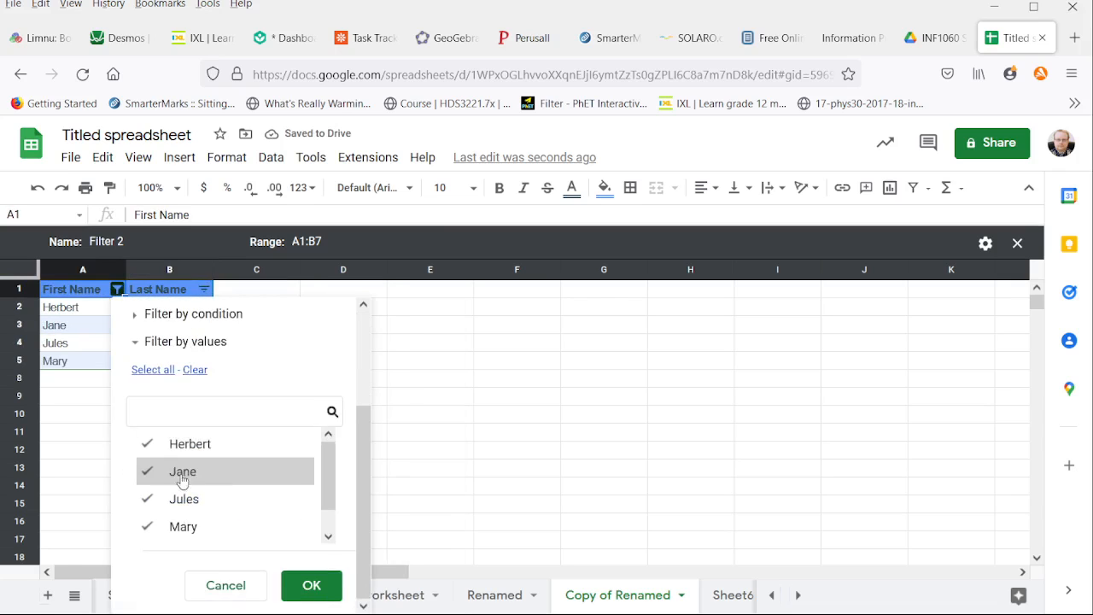
scroll(256, 478, "down", 1)
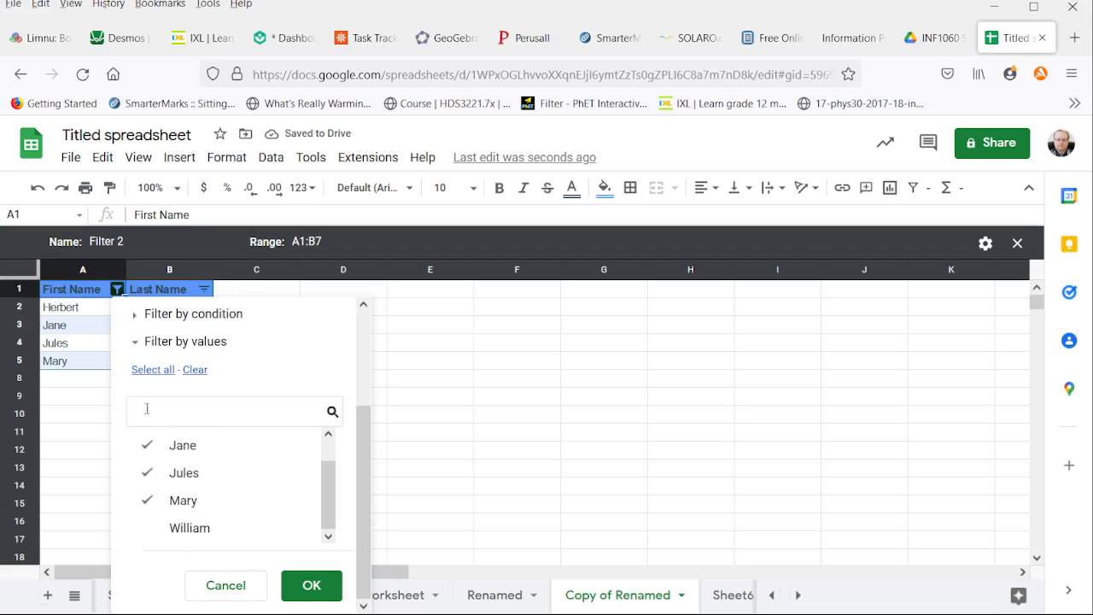
left_click(313, 585)
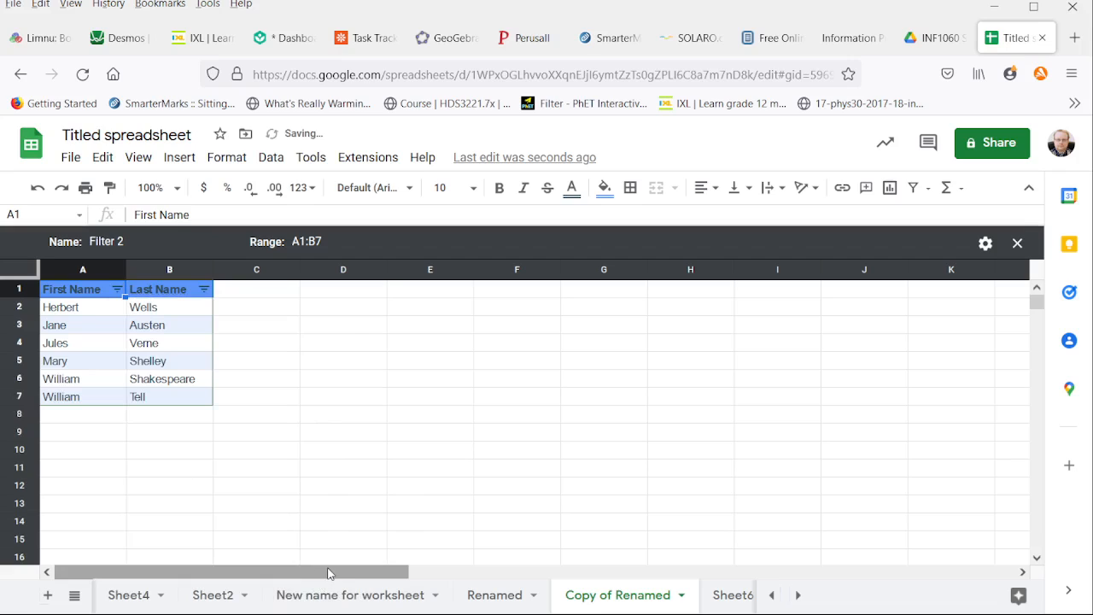